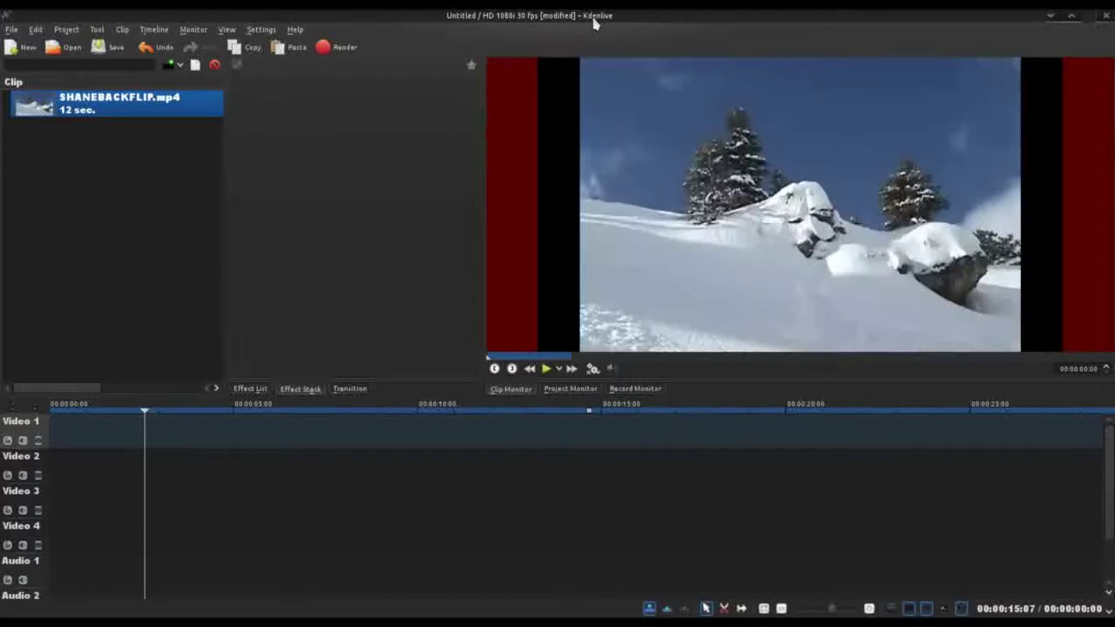
Place the SHANEBACKFLIP.mp4 clip on the Video 1 track, starting at the beginning of the timeline
left_click(165, 276)
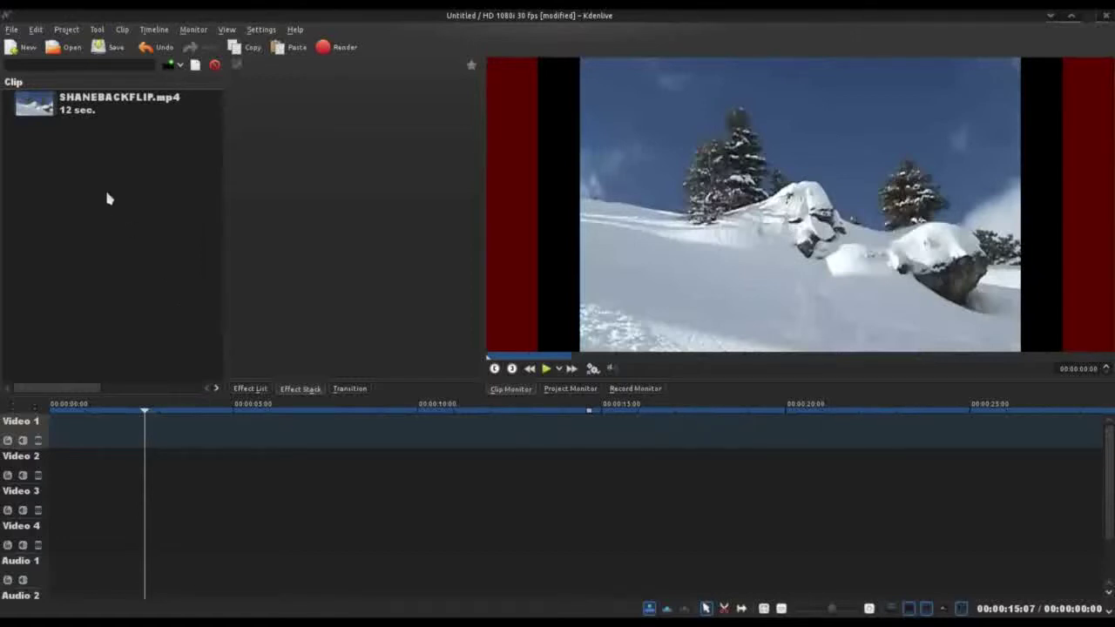
left_click(81, 112)
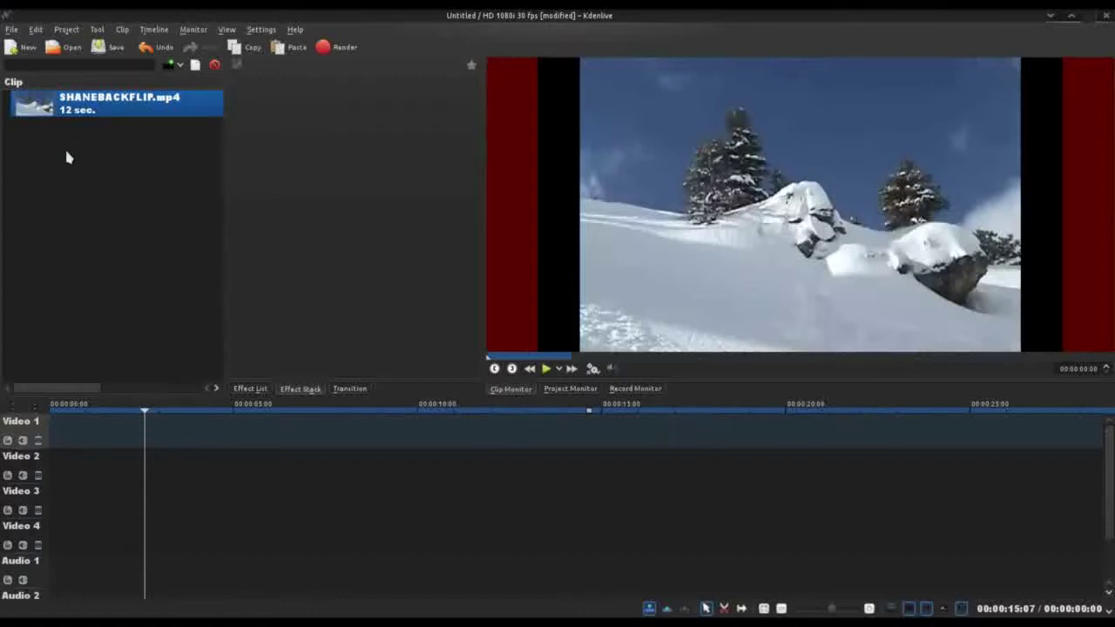
left_click_drag(85, 106, 335, 431)
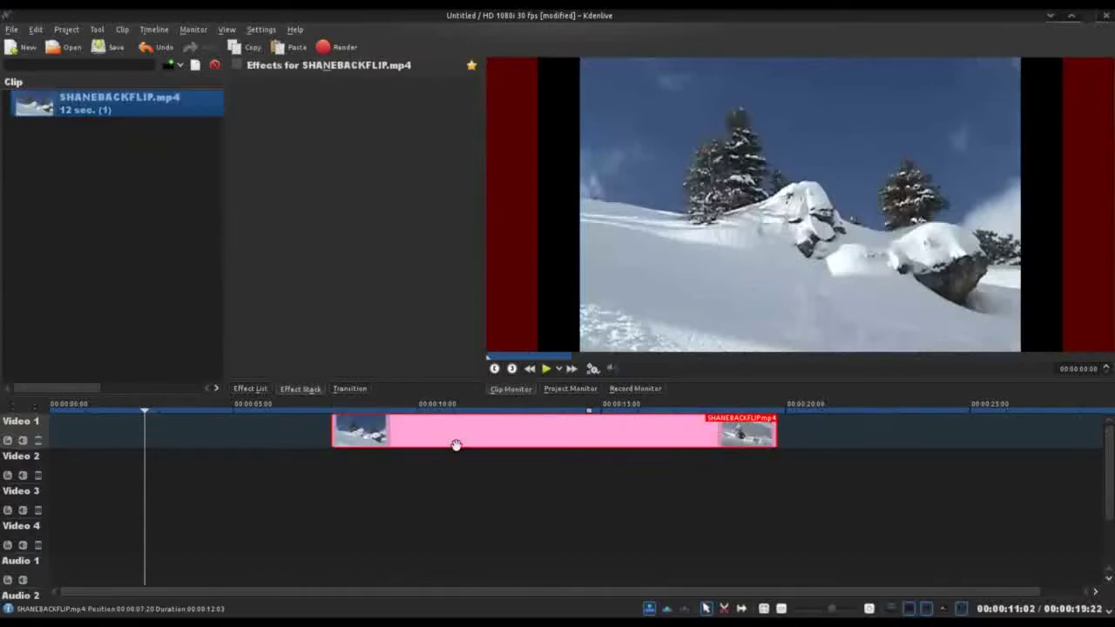
left_click_drag(455, 447, 144, 444)
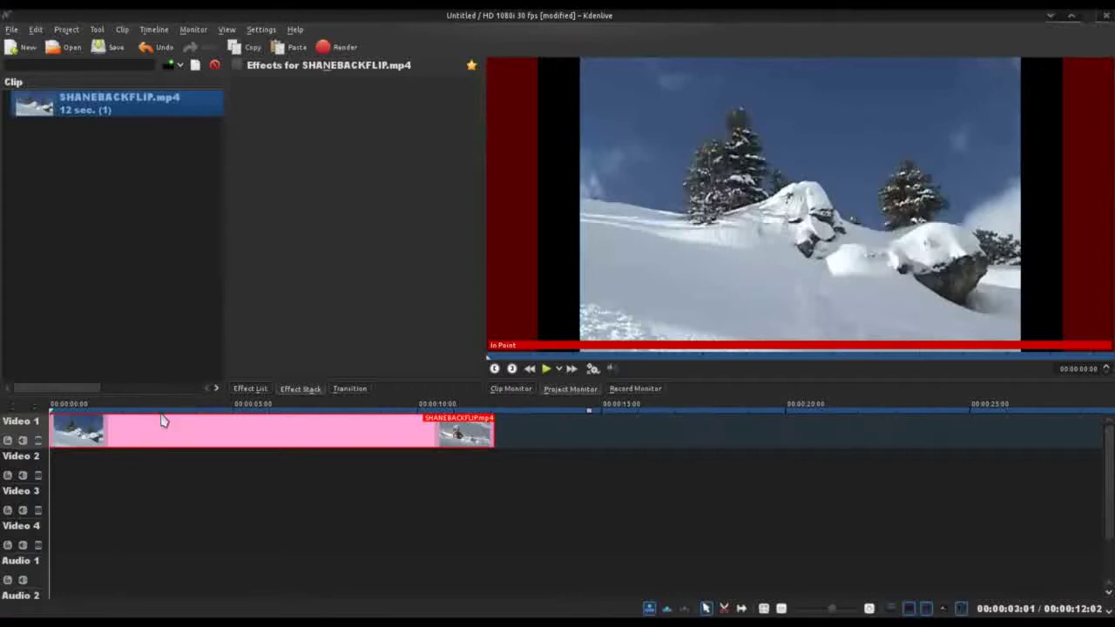
Cut the clip on Video 1 at about 4.5 seconds, just before the backflip
left_click(162, 415)
left_click_drag(165, 419, 218, 416)
right_click(218, 442)
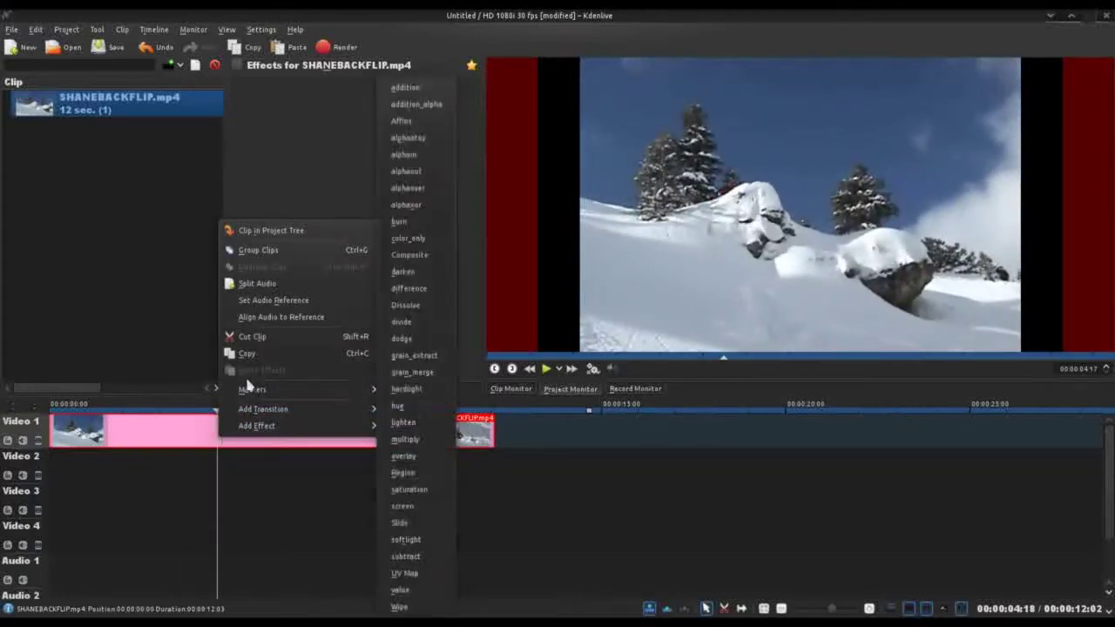
left_click(248, 338)
Delete the first part of the cut clip and move the remaining part to the start of the timeline
left_click(182, 427)
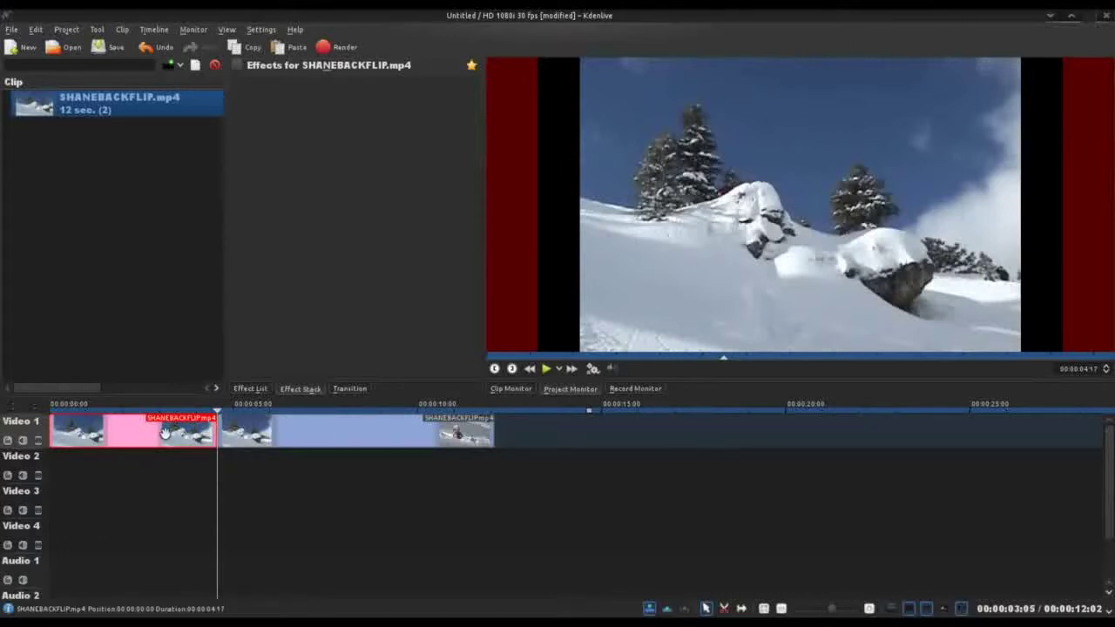
key("Delete")
left_click_drag(262, 430, 87, 423)
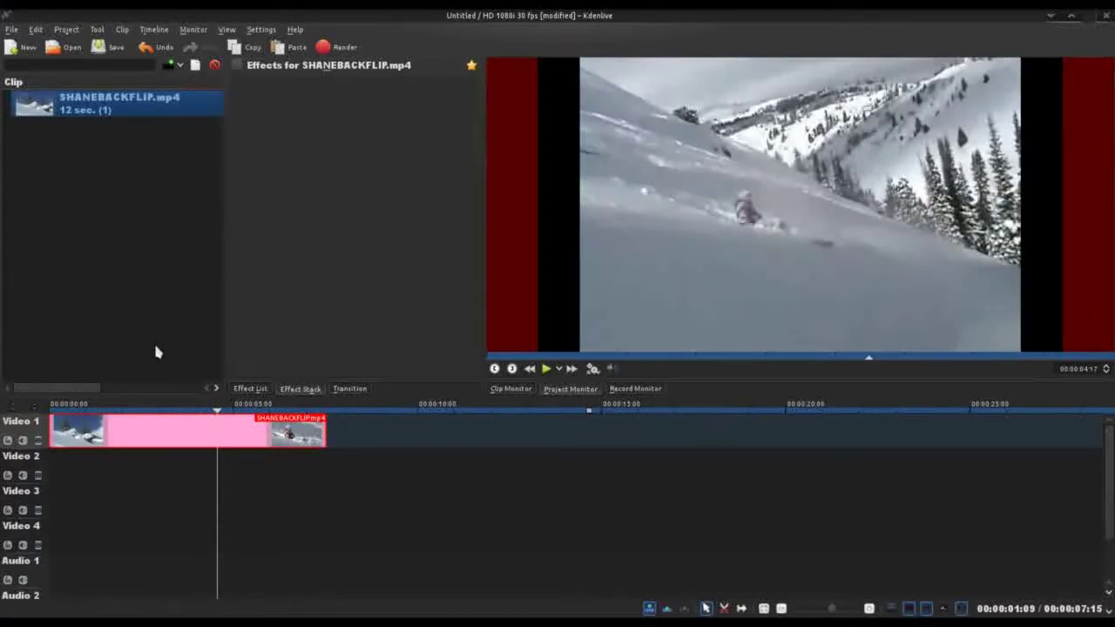
Play the trimmed clip from the beginning in the project monitor, and mute the Video 1 track
key("Home")
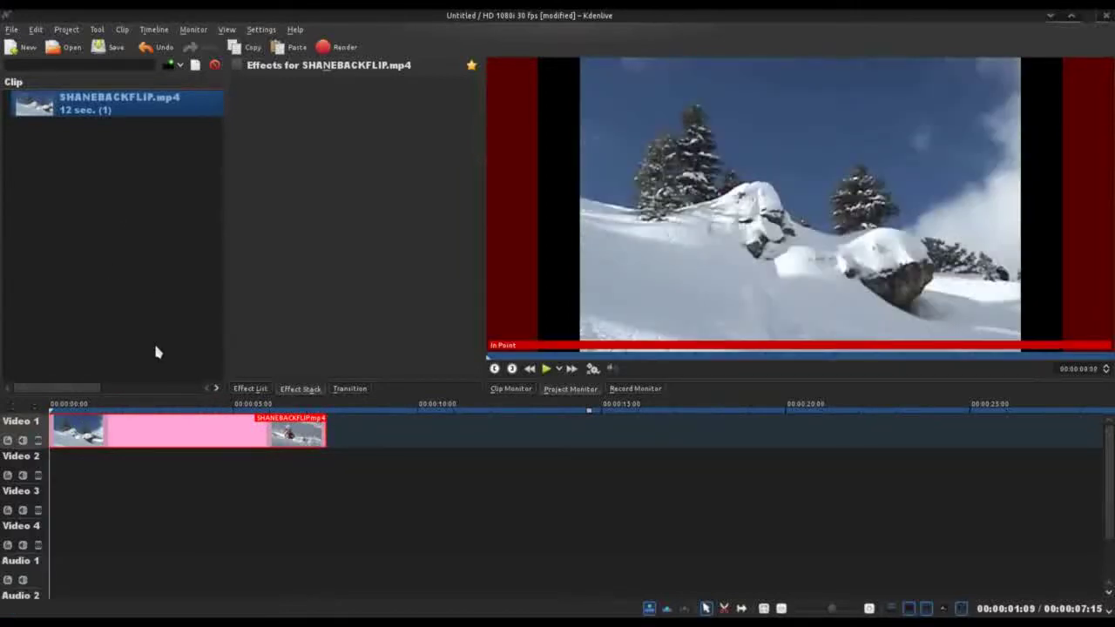
left_click(547, 372)
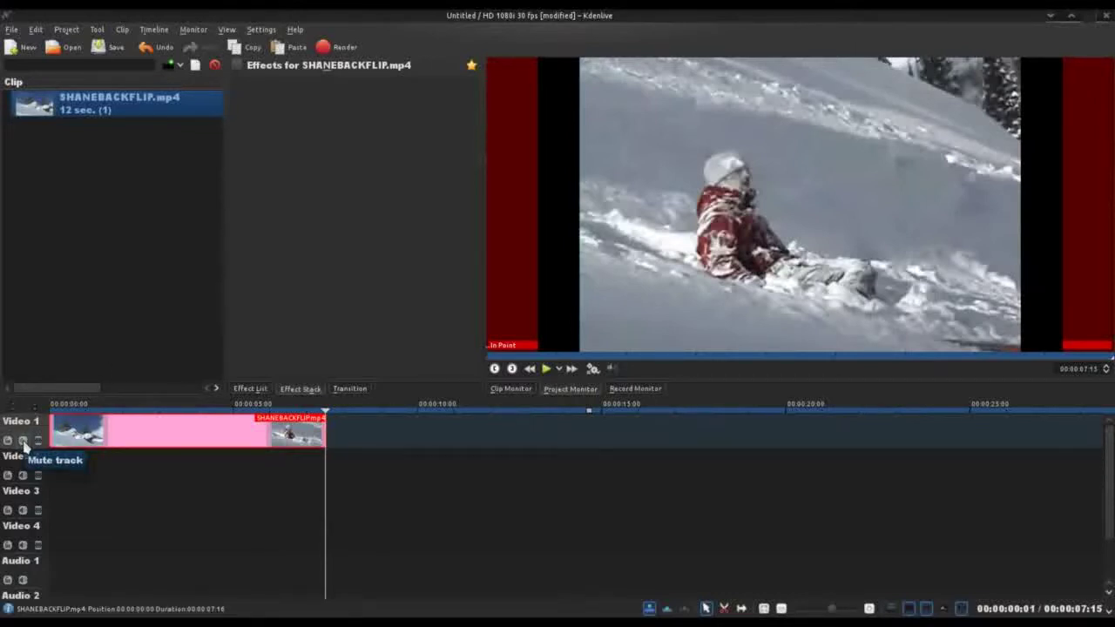
left_click(23, 441)
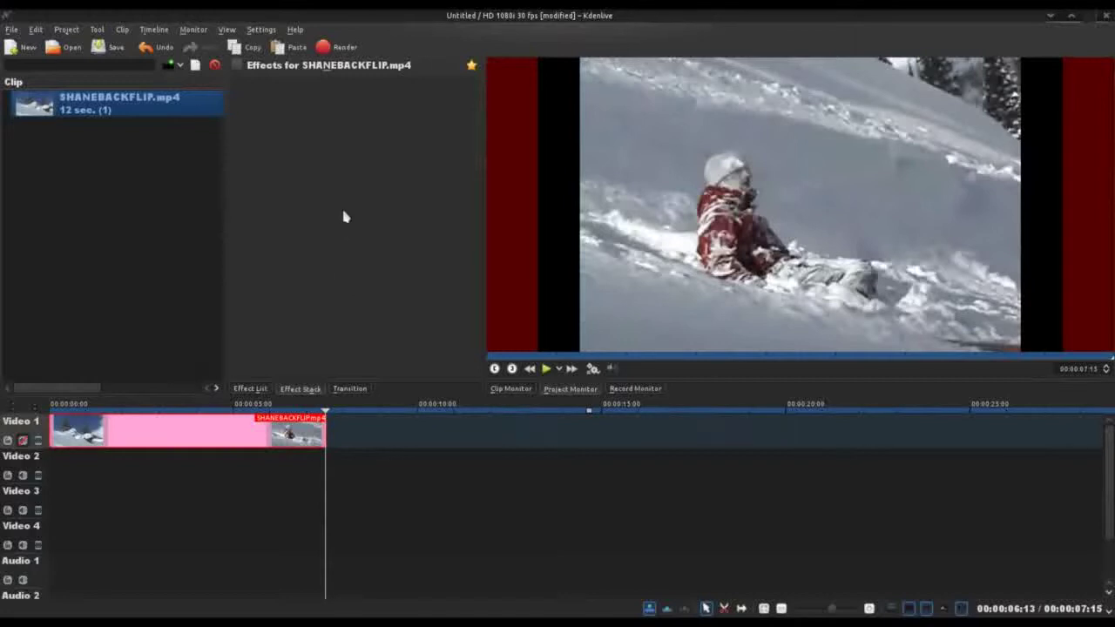
Render the full project as MPEG-4/AAC to "backflip edited.mp4", overwriting the existing file, and close the rendering dialog
left_click(322, 49)
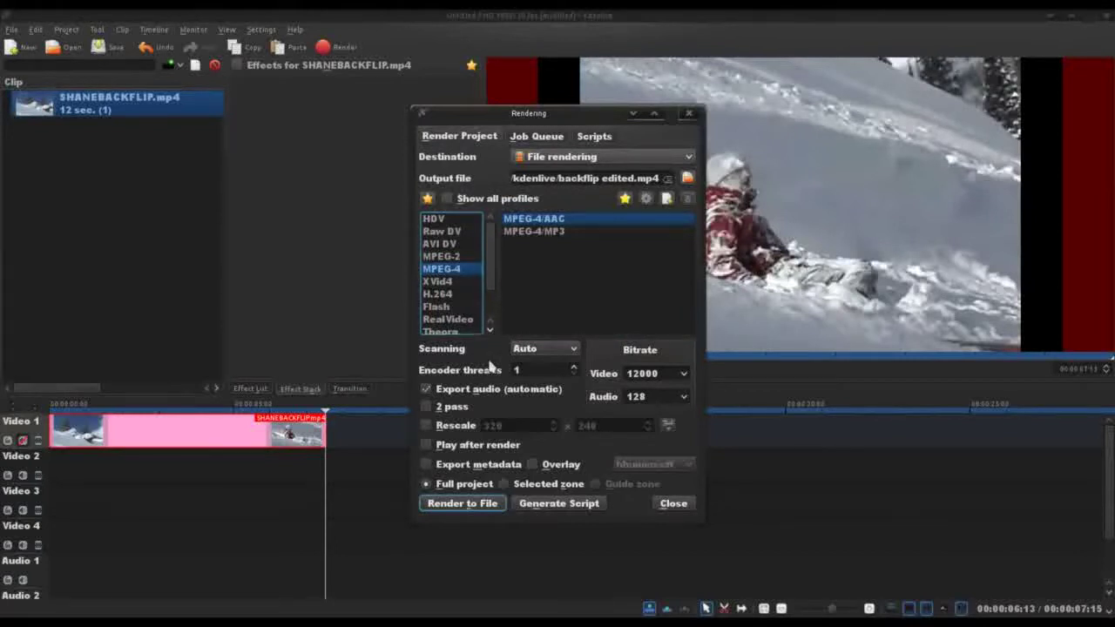
left_click(479, 508)
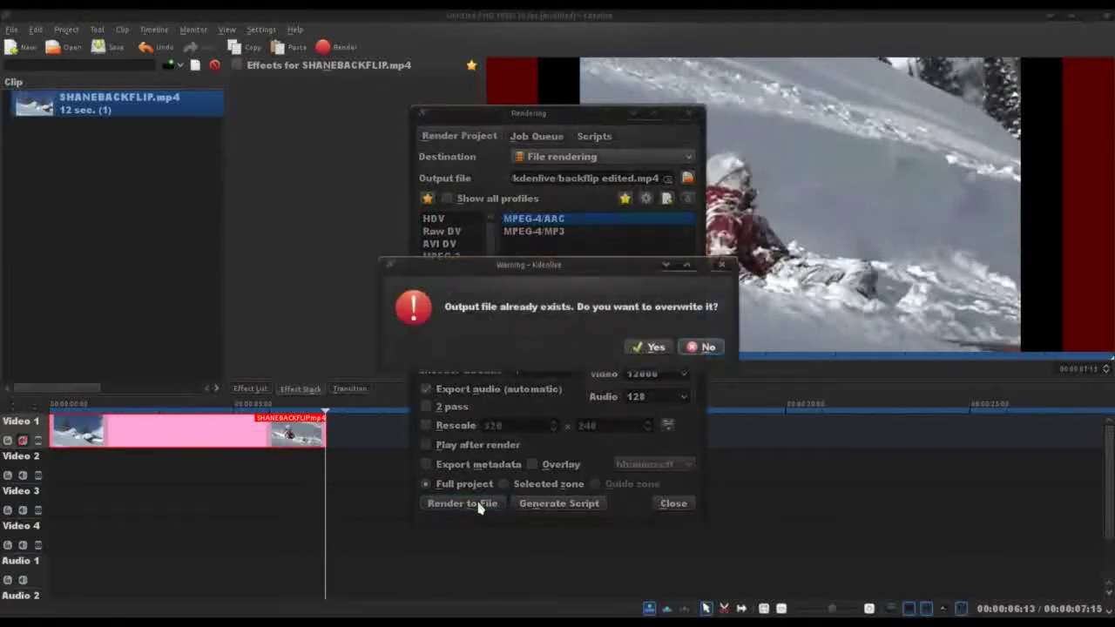
left_click(646, 348)
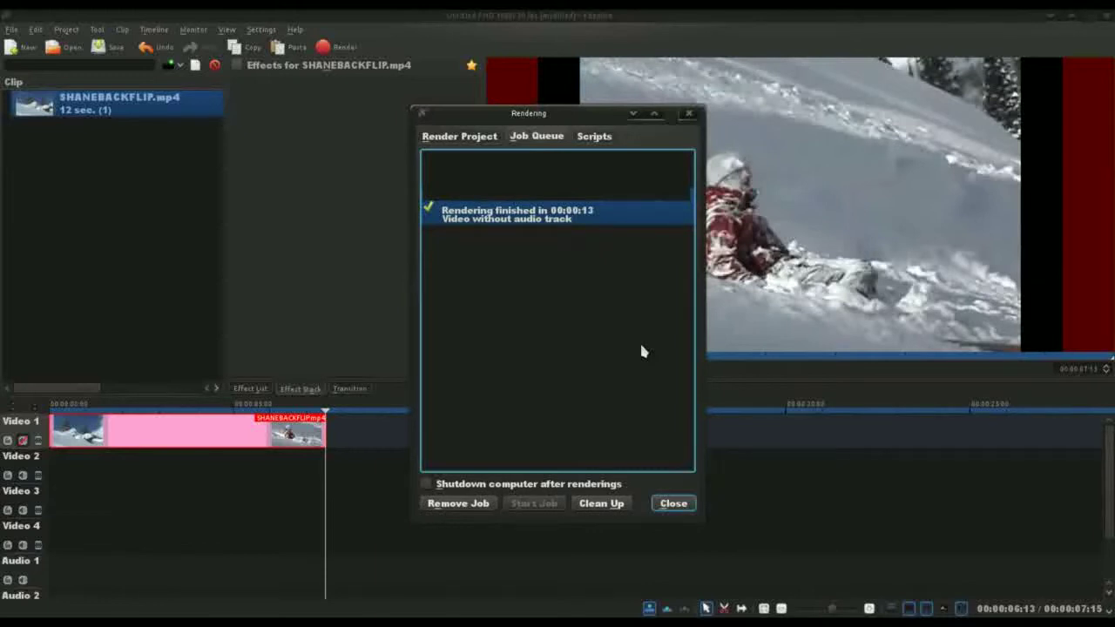
left_click(673, 504)
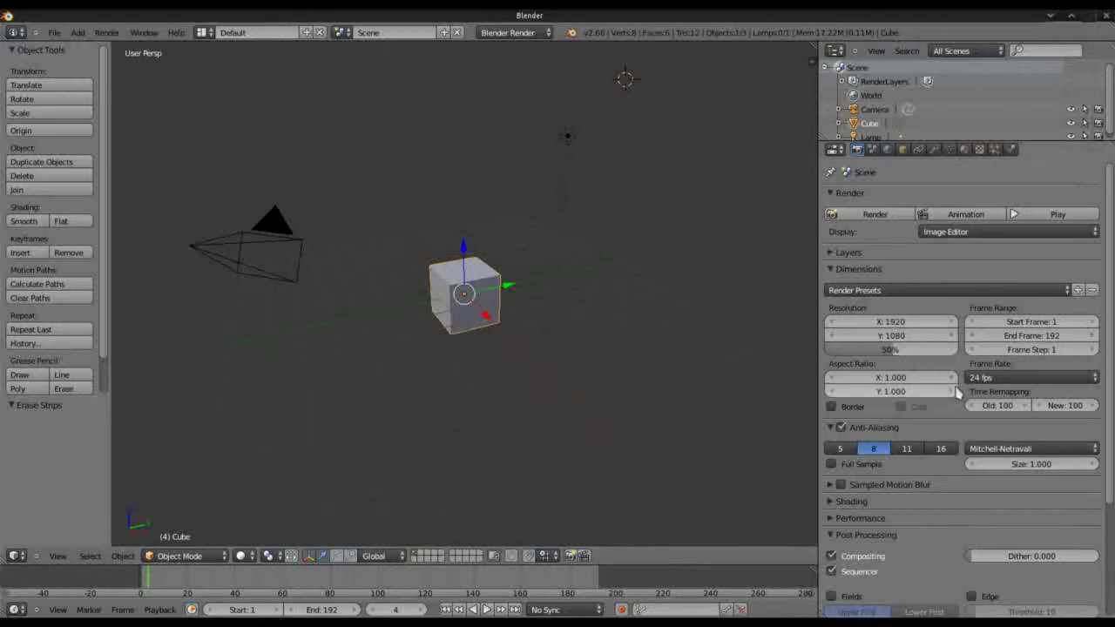
In Blender, switch to the Video Editing layout and add "backflip edited.mp4" as a movie strip in the sequencer
left_click(203, 32)
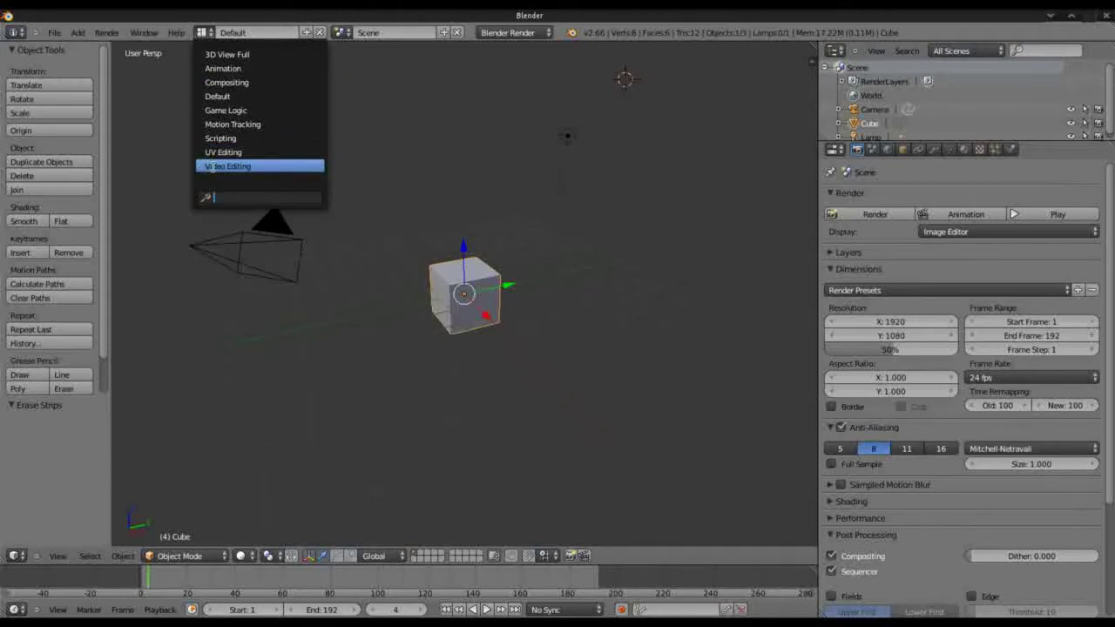
left_click(226, 166)
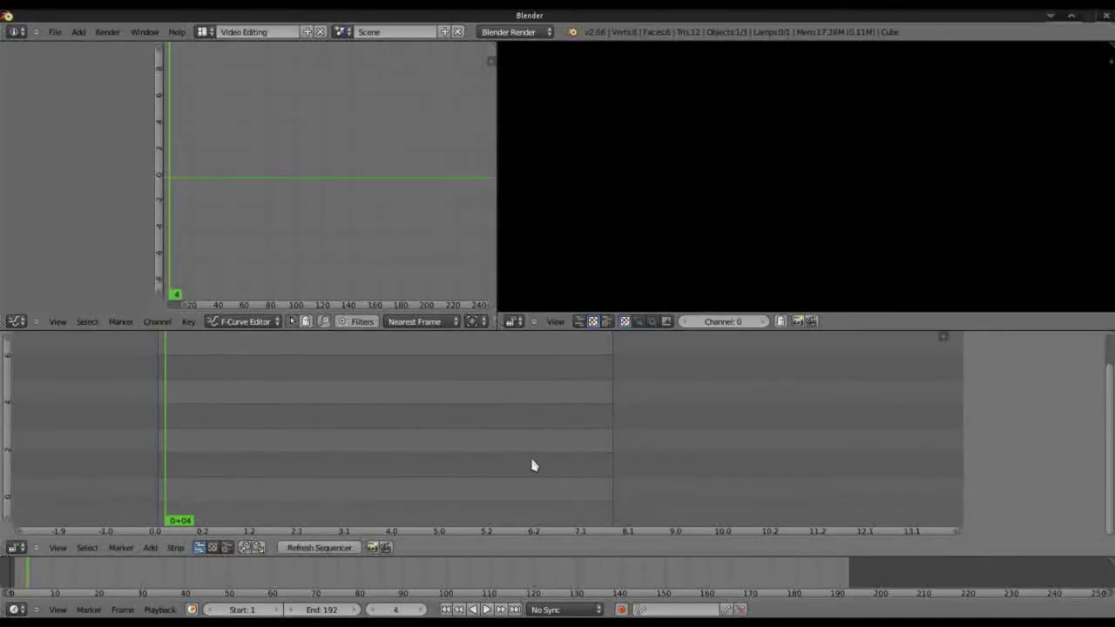
left_click(151, 549)
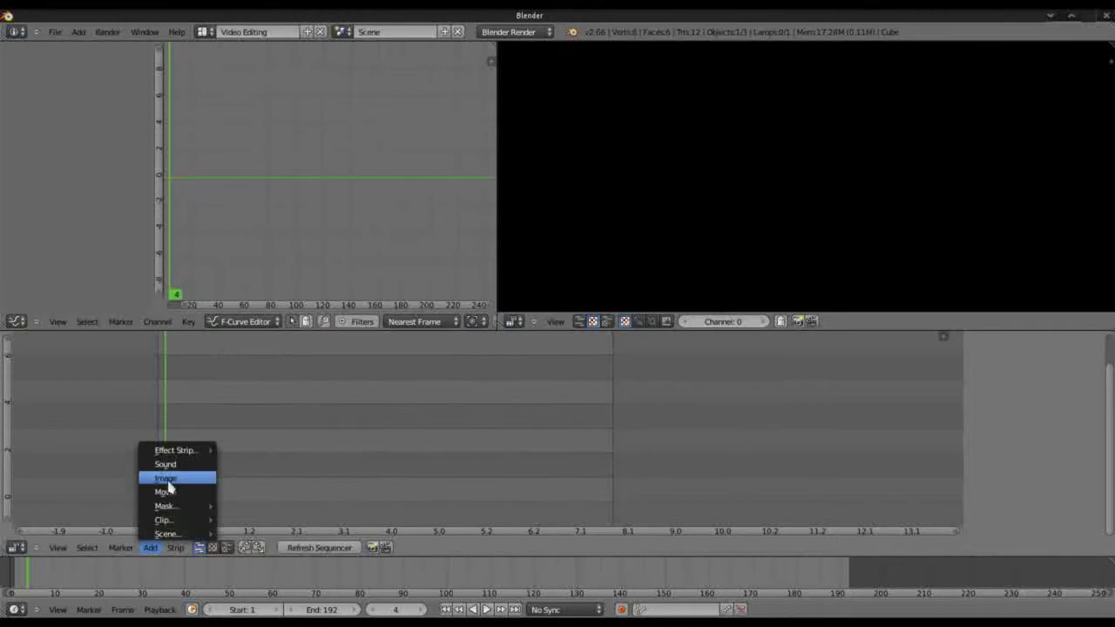
left_click(166, 493)
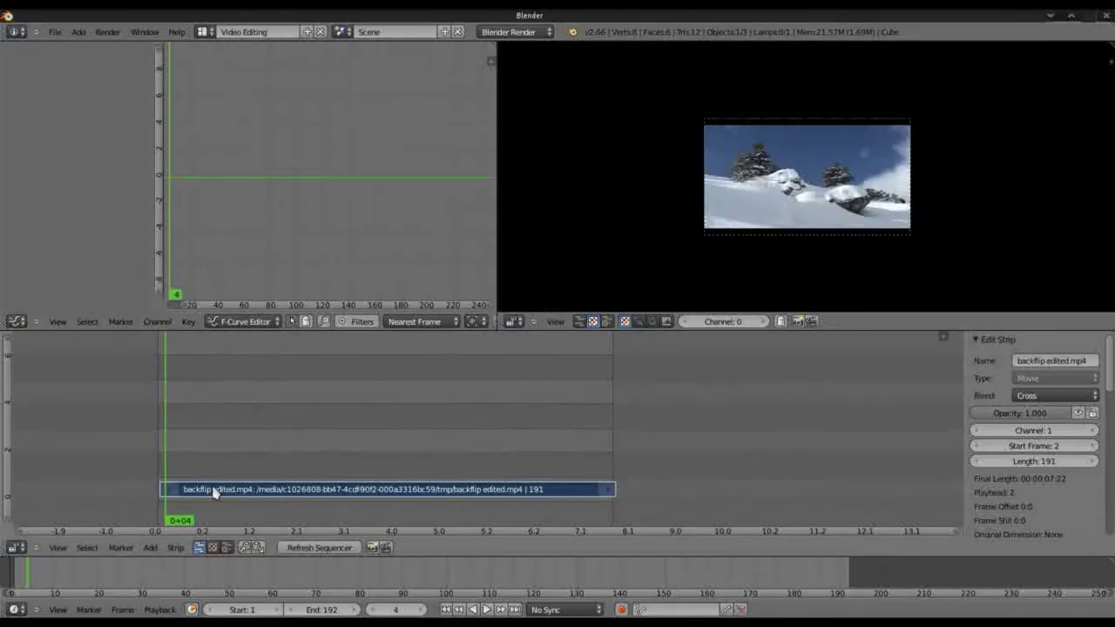
Preview a short stretch of the movie strip, and return the playhead to frame 4
key("alt+a")
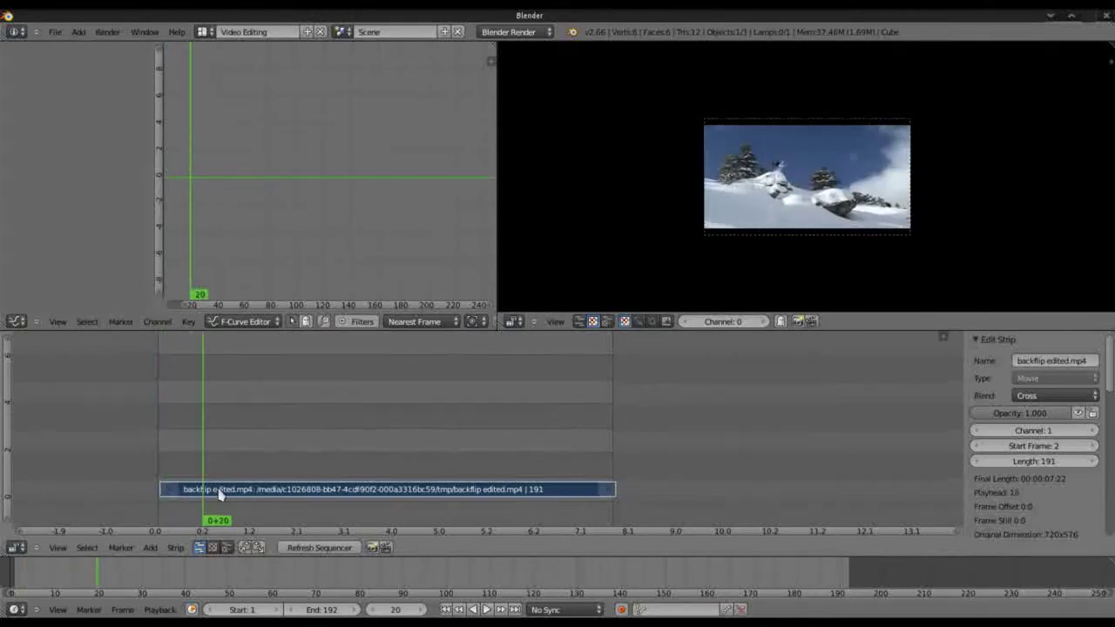
key("alt+a")
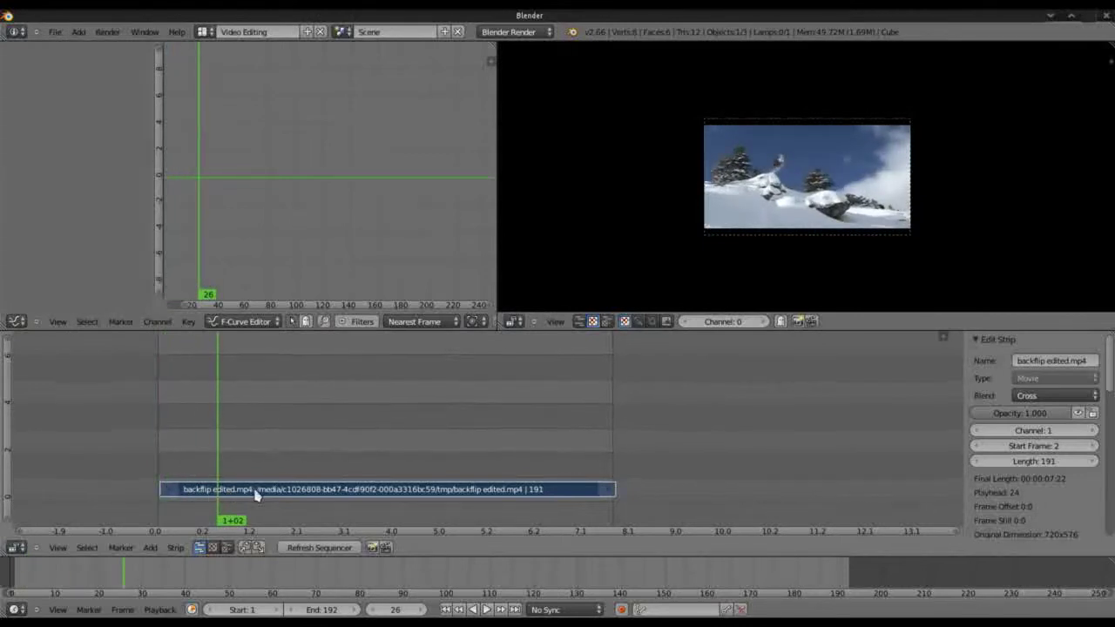
scroll(209, 496, "left", 1, "ctrl")
scroll(209, 497, "left", 2, "ctrl")
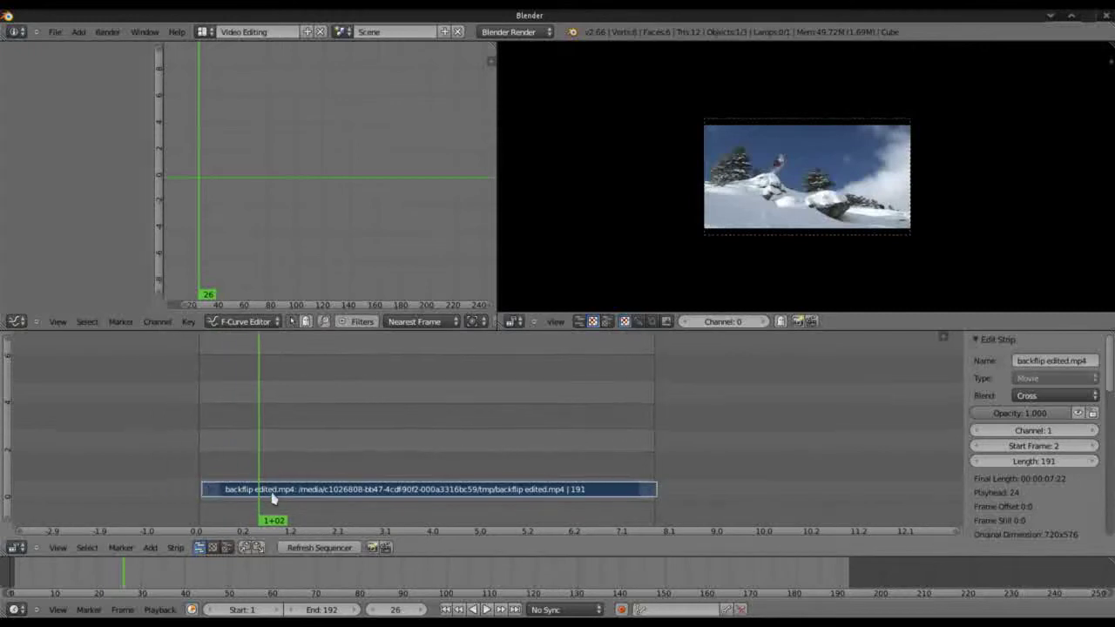
left_click(209, 488)
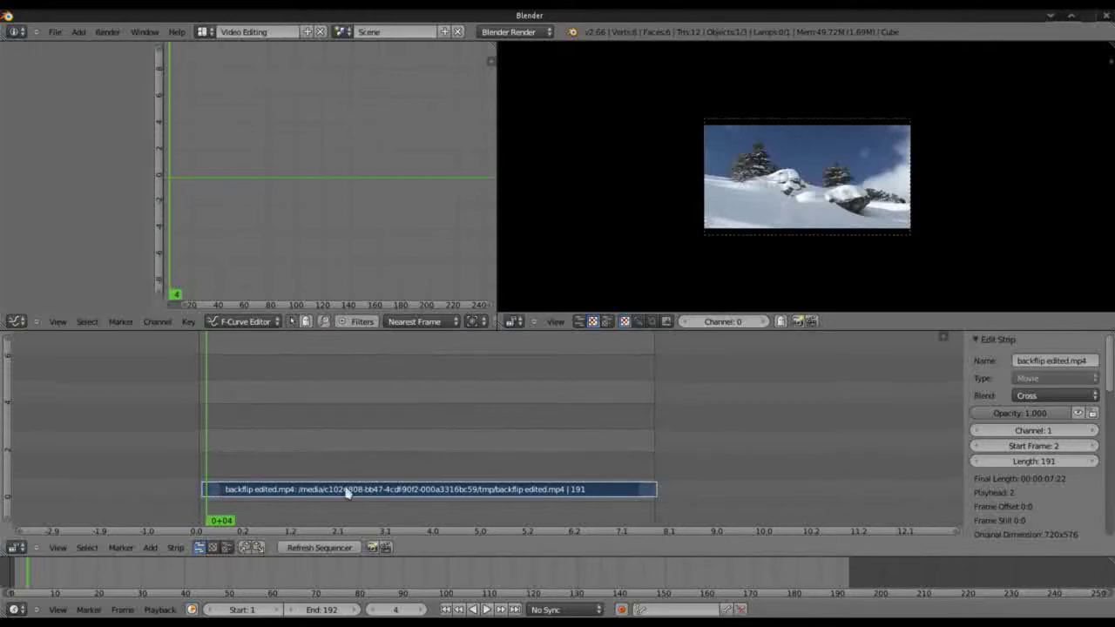
Set the movie strip's start frame to 1
left_click(1054, 446)
type("1")
key("Return")
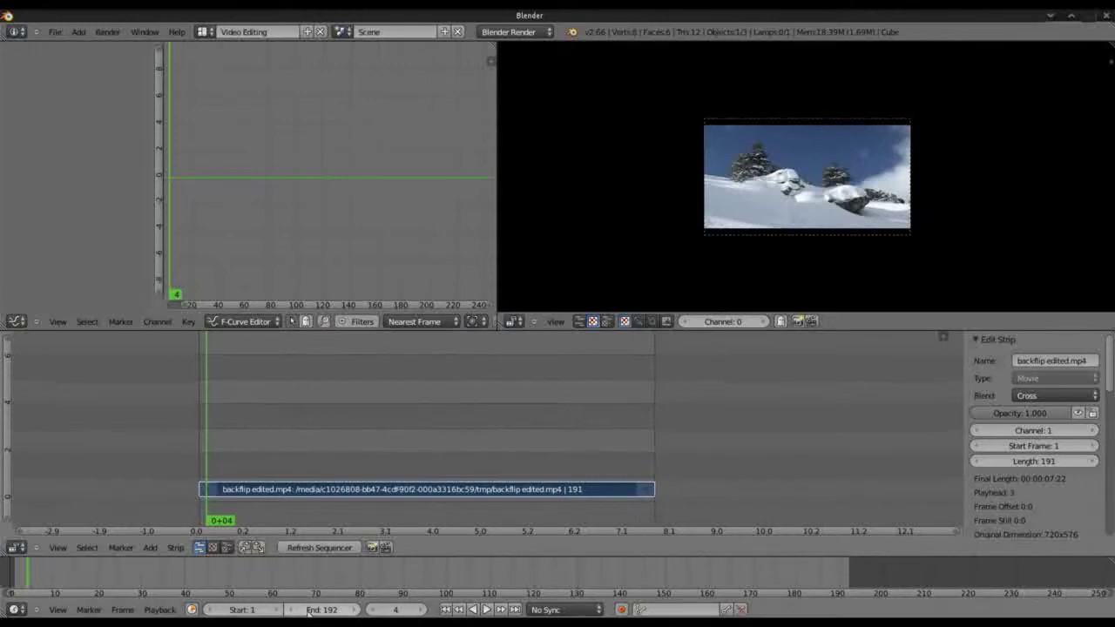
Set the timeline's end frame to 216
left_click_drag(321, 609, 448, 600)
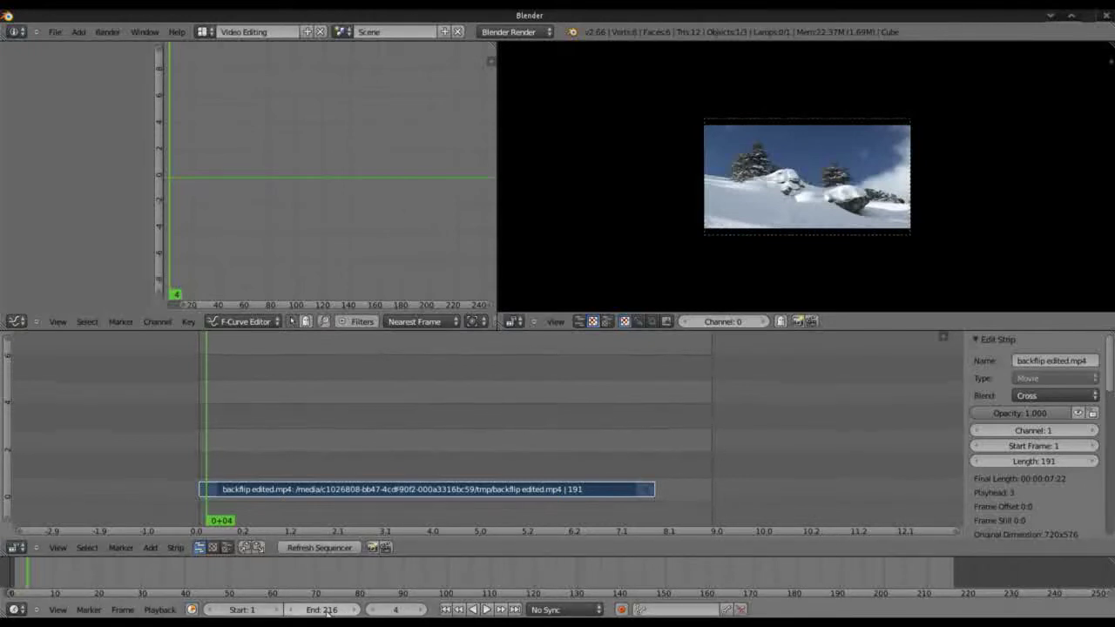
left_click(325, 611)
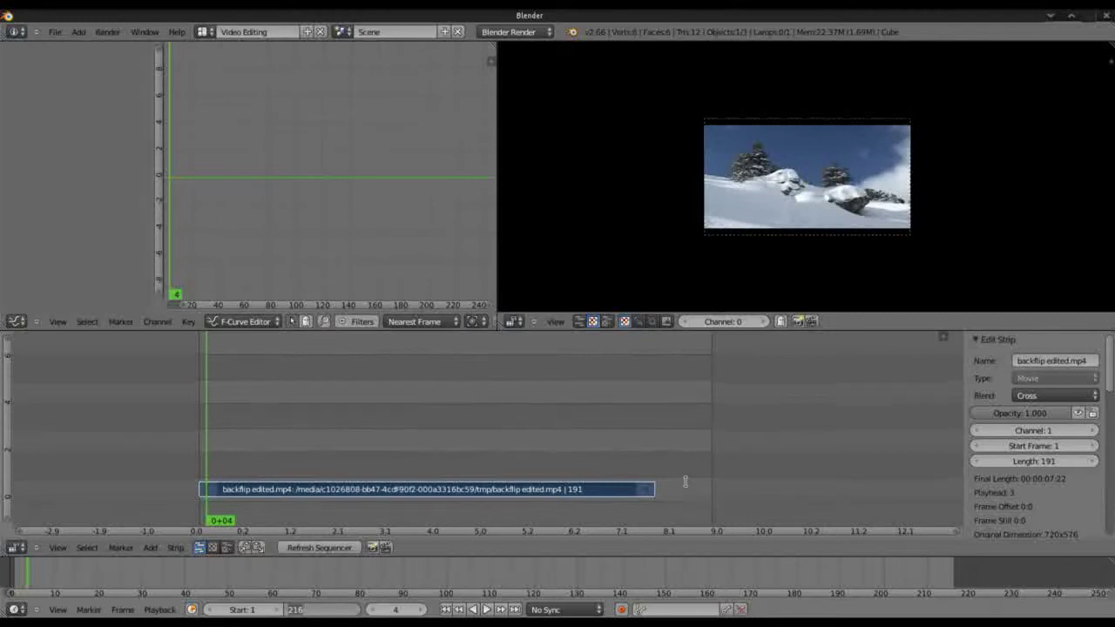
key("Return")
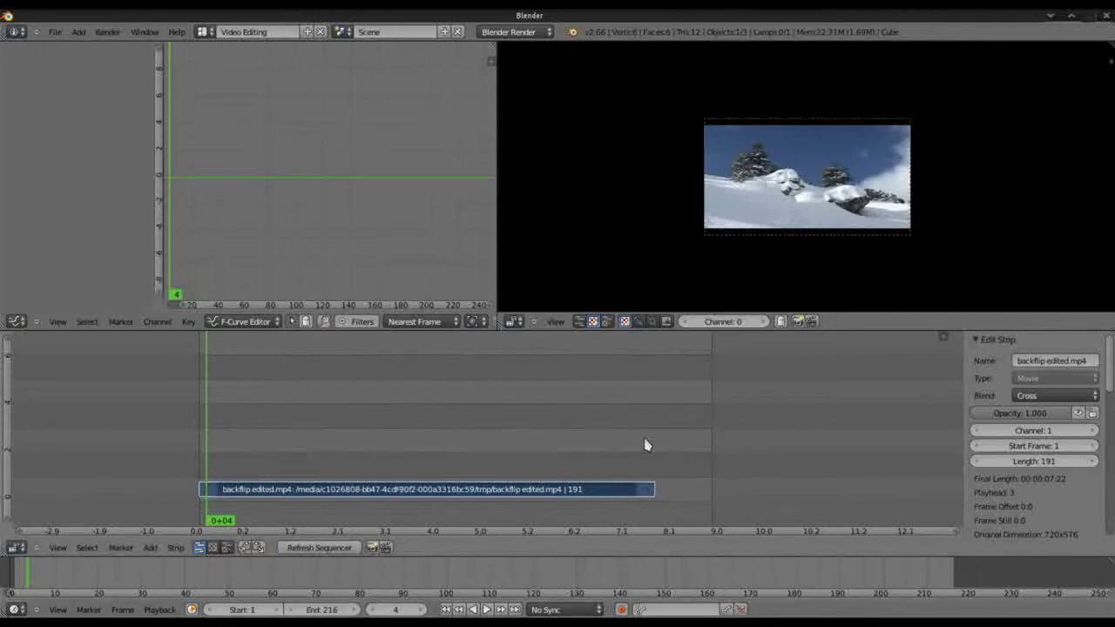
Move the playhead to the end of the movie strip and set the timeline's end frame to 192
left_click(657, 493)
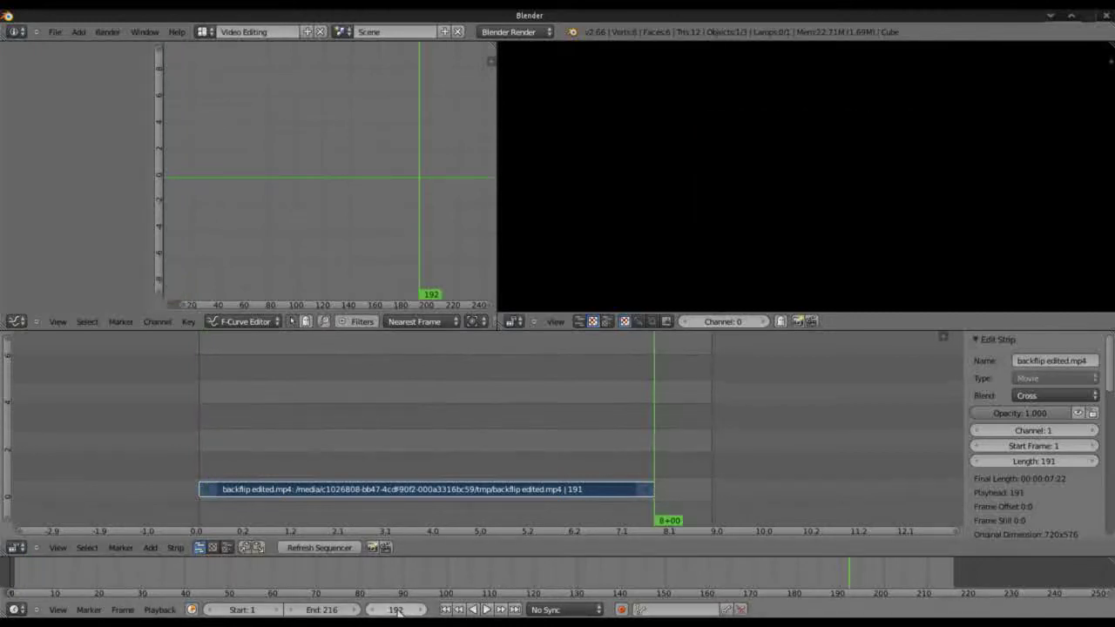
left_click(332, 611)
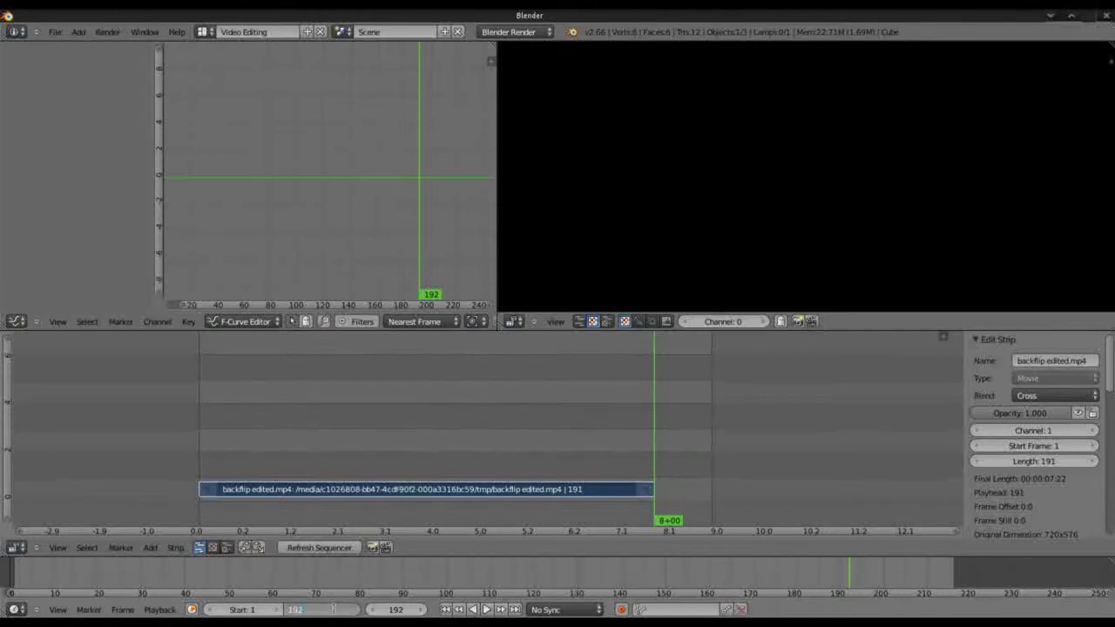
key("Return")
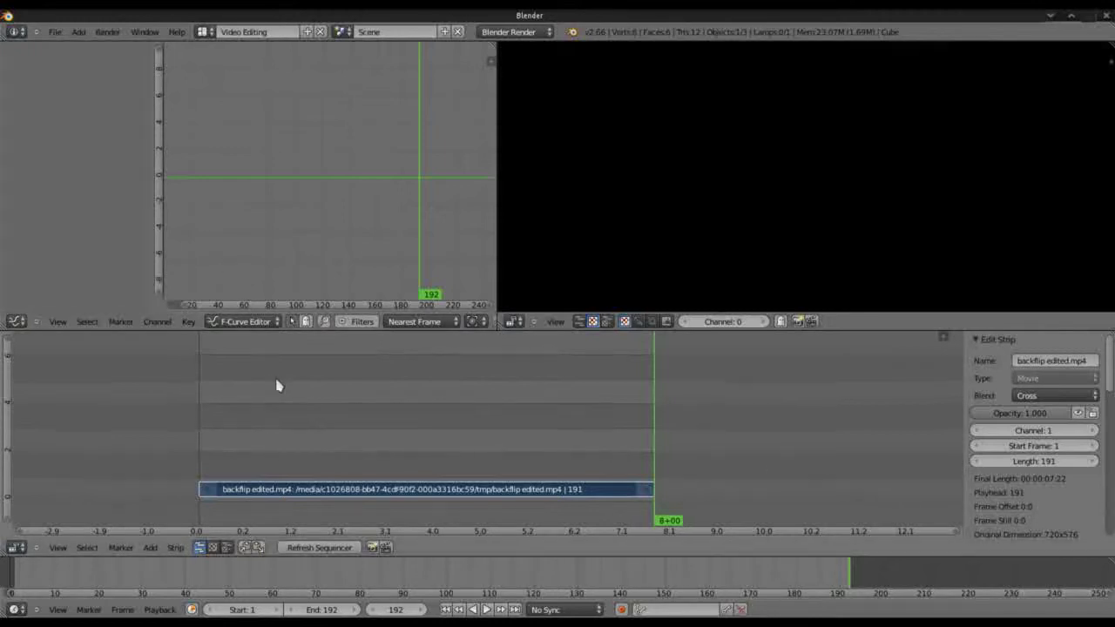
Switch back to the Default layout and check the Compositing and Sequencer options in the render's Post Processing settings
left_click(202, 31)
left_click(216, 96)
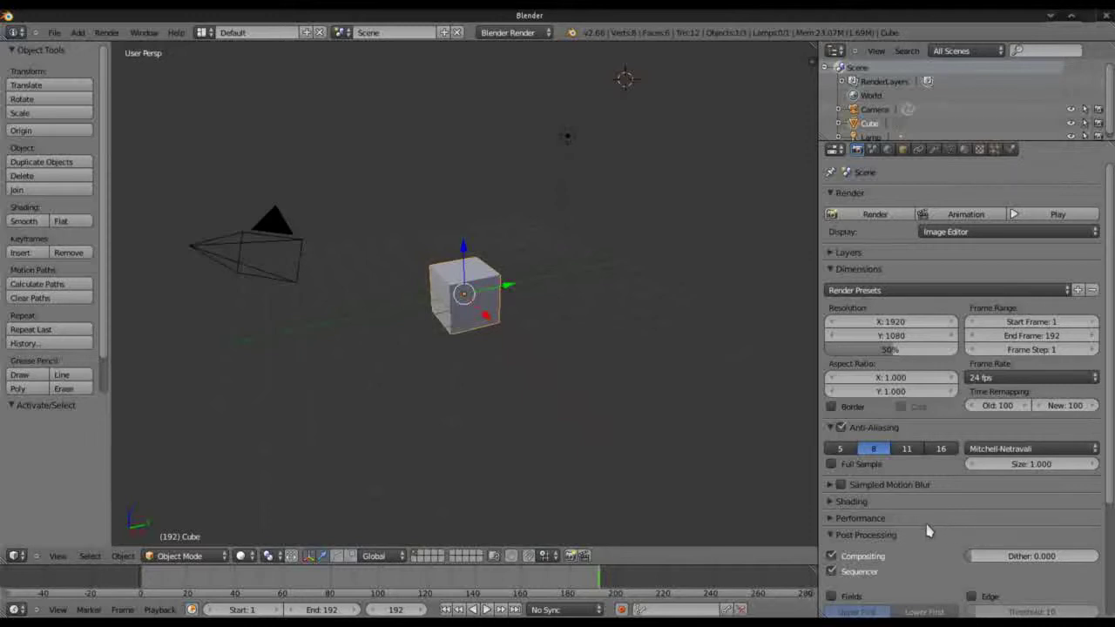
scroll(928, 527, "down", 3)
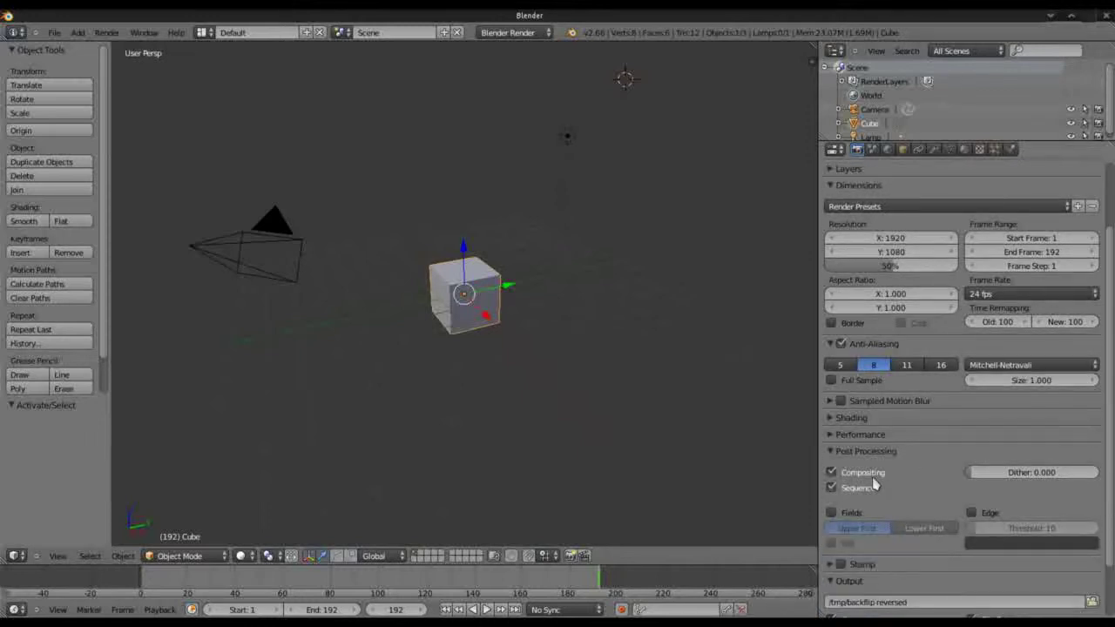
left_click(834, 452)
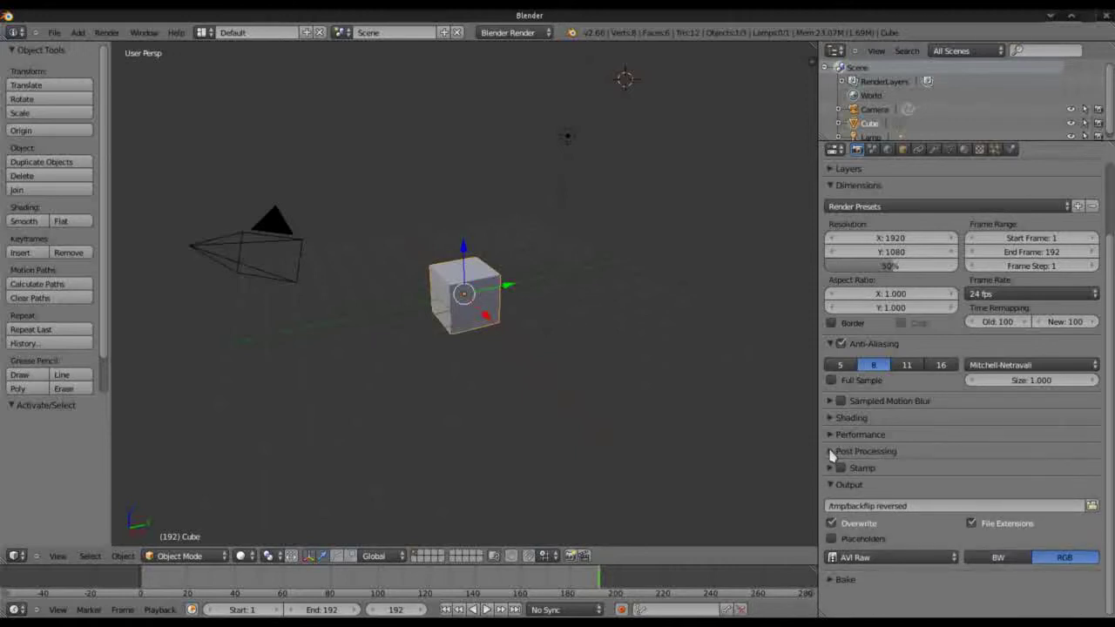
left_click(832, 452)
left_click(832, 452)
left_click(832, 452)
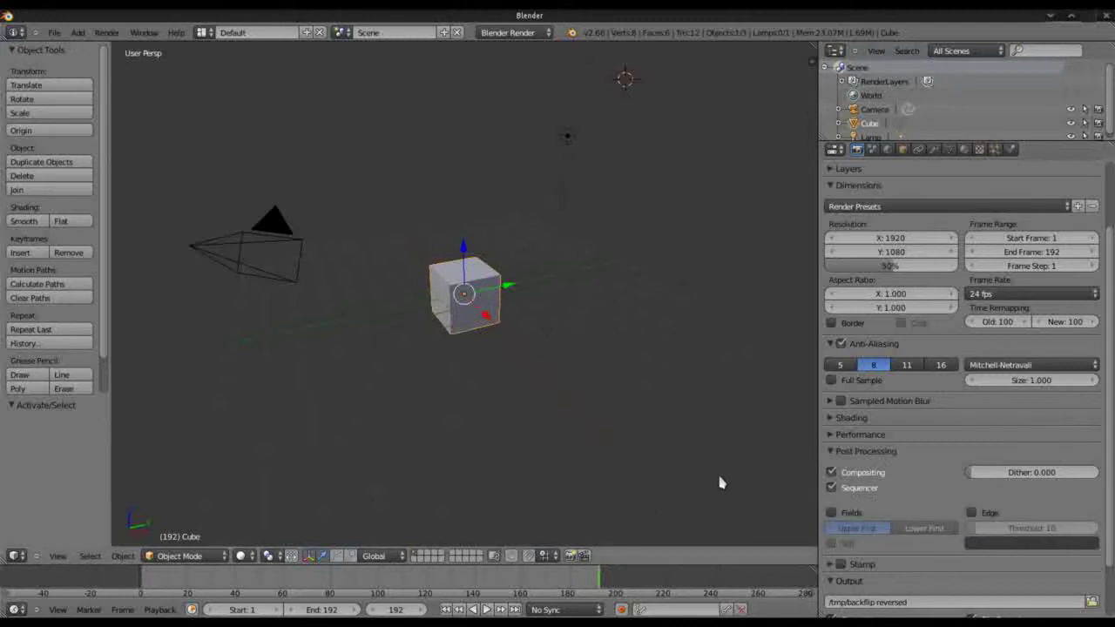
Try PNG as the render output's file format and set it back to AVI Raw
scroll(727, 483, "down", 3)
scroll(866, 493, "down", 2)
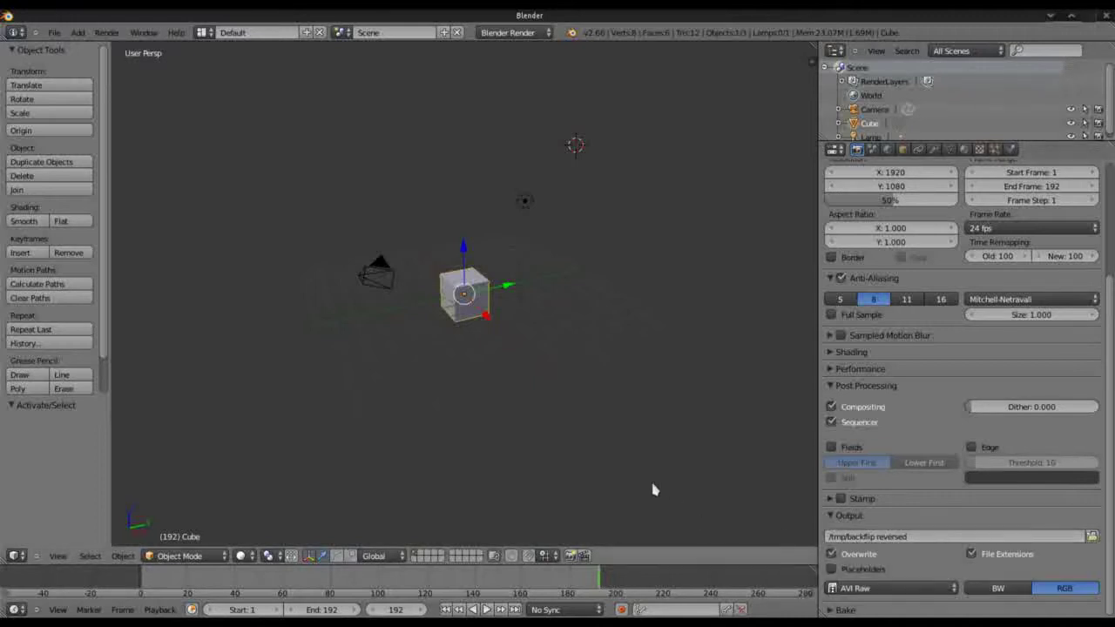
left_click(858, 590)
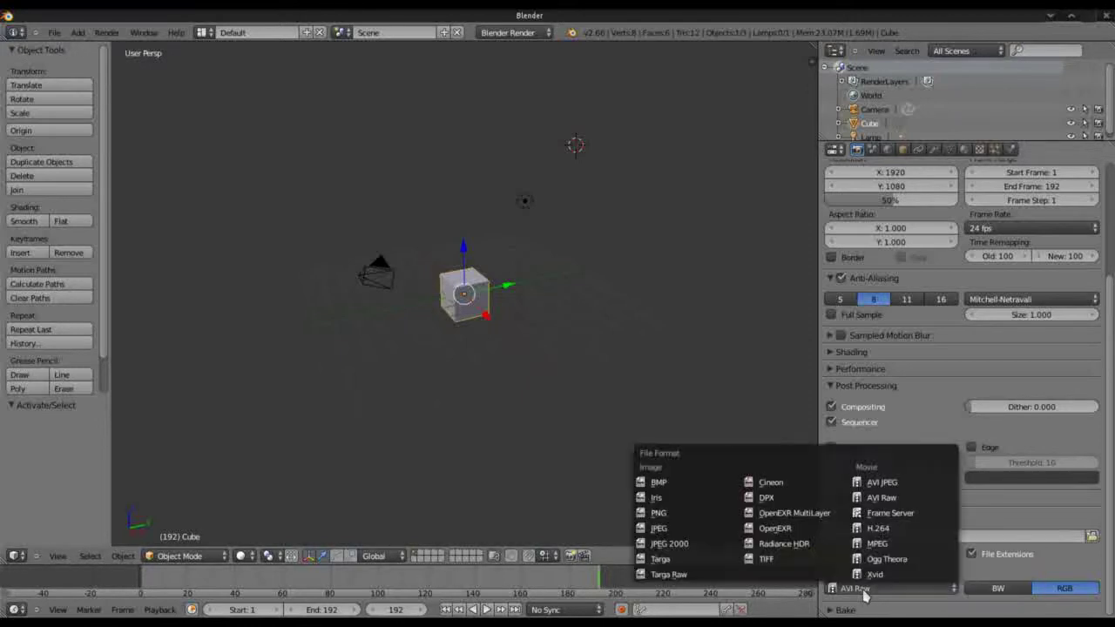
left_click(674, 513)
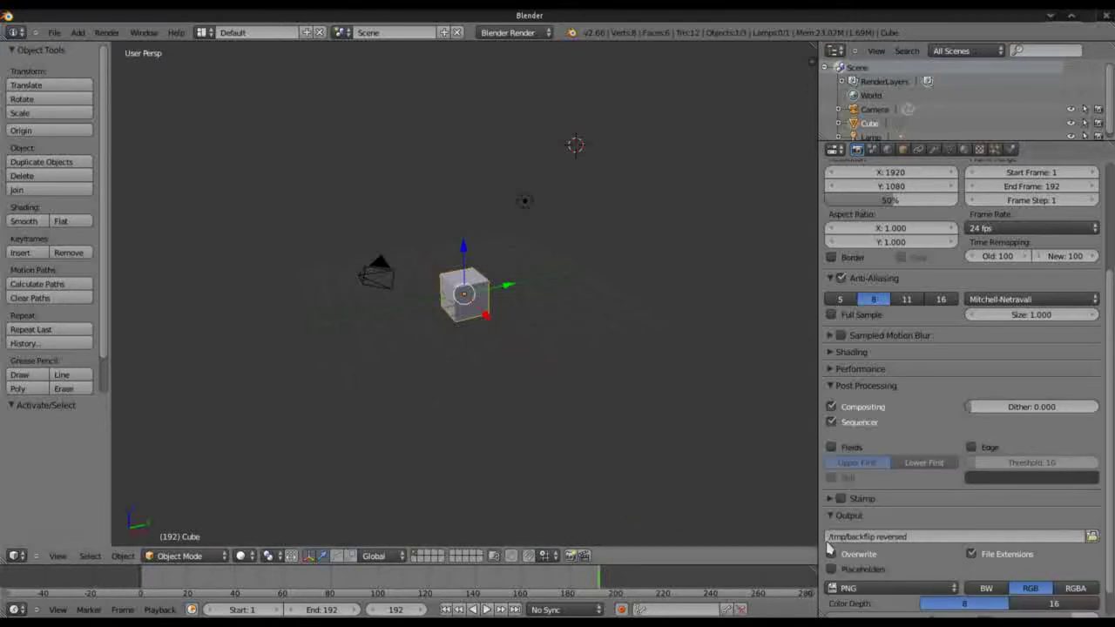
left_click(857, 590)
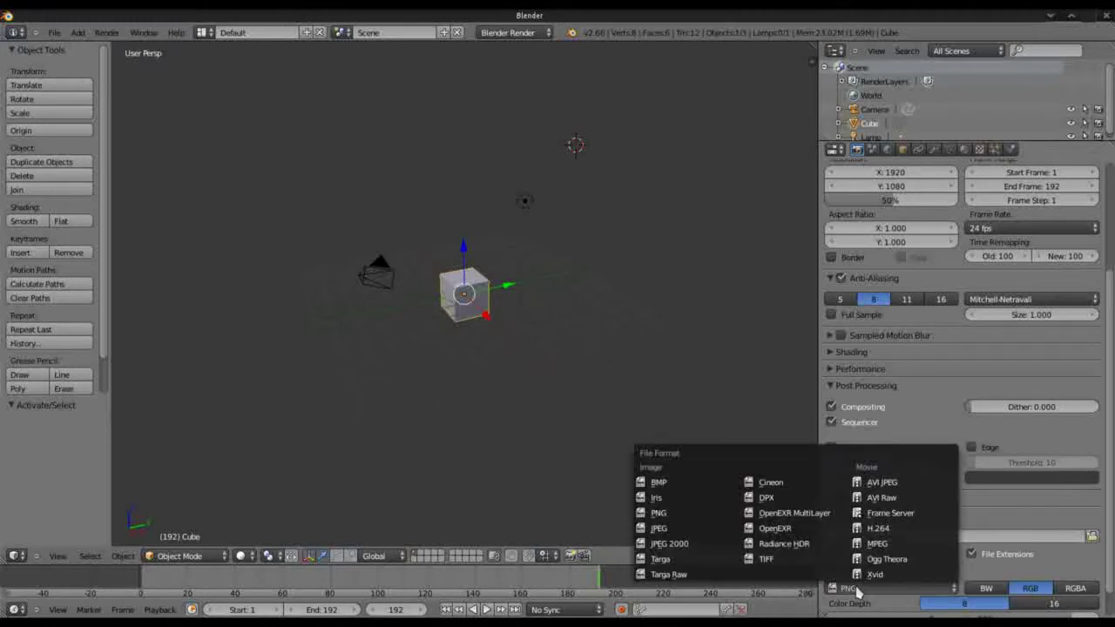
left_click(887, 500)
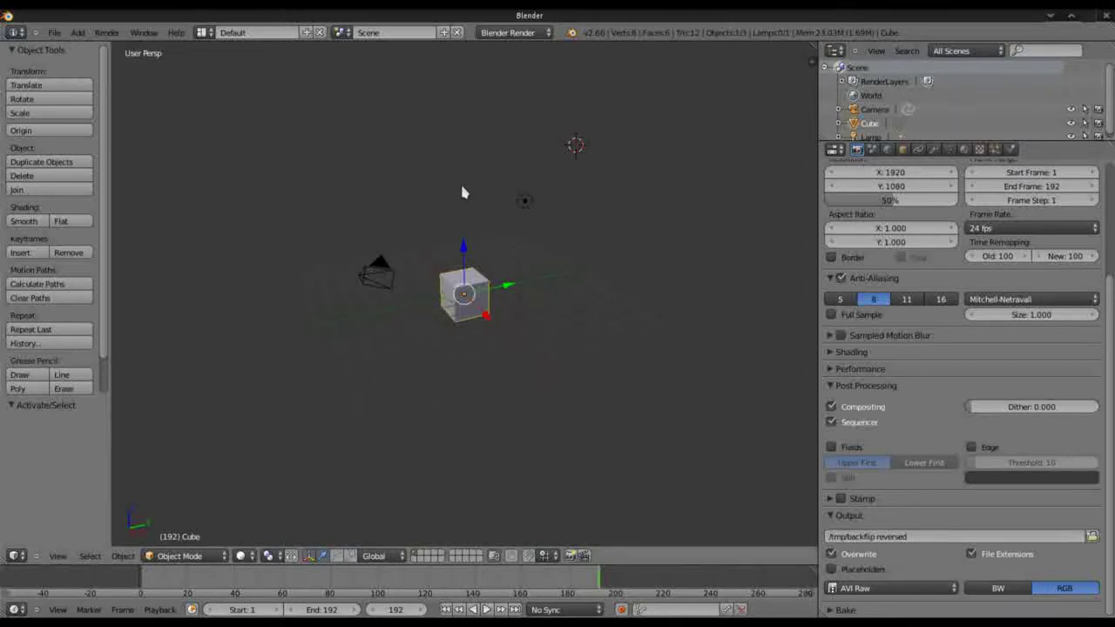
Render the full animation with the current output settings
mouse_move(473, 17)
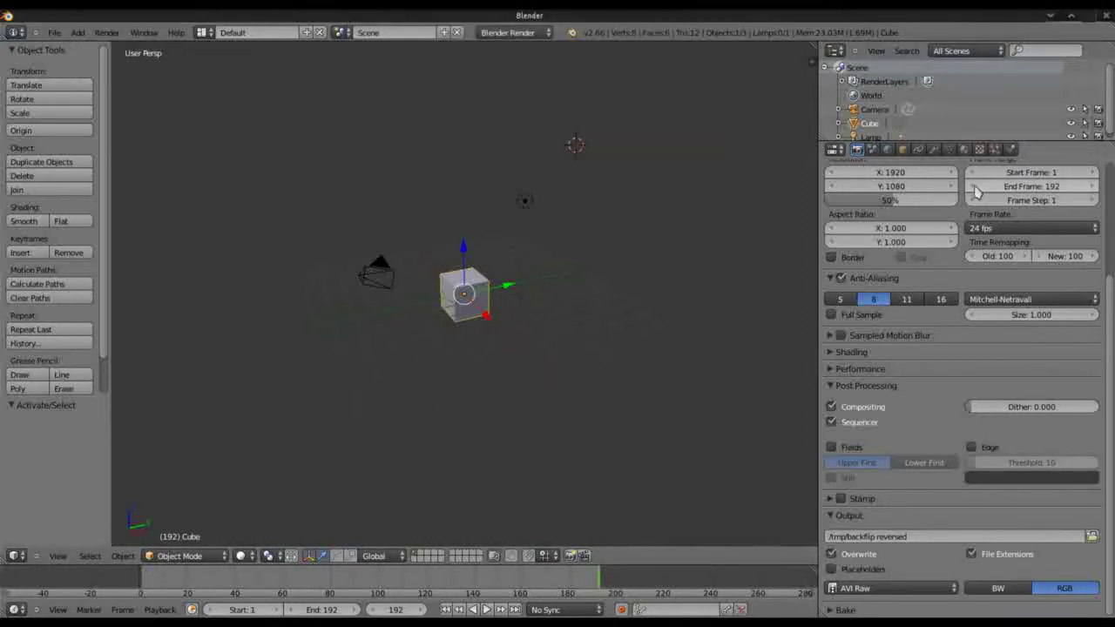
scroll(964, 295, "up", 3)
scroll(964, 295, "up", 2)
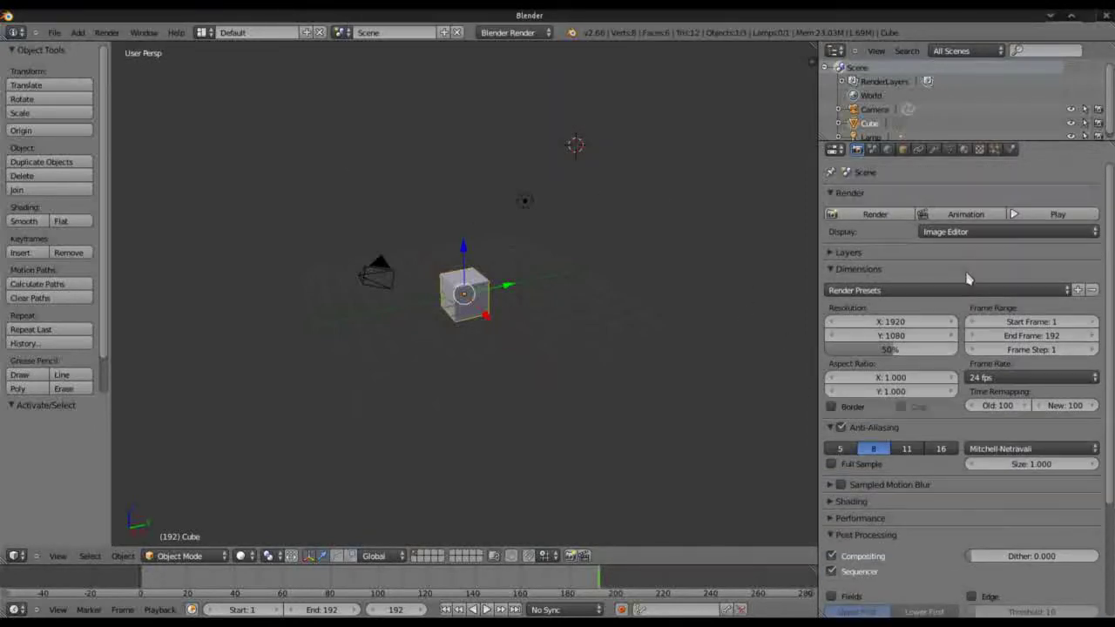
left_click(963, 218)
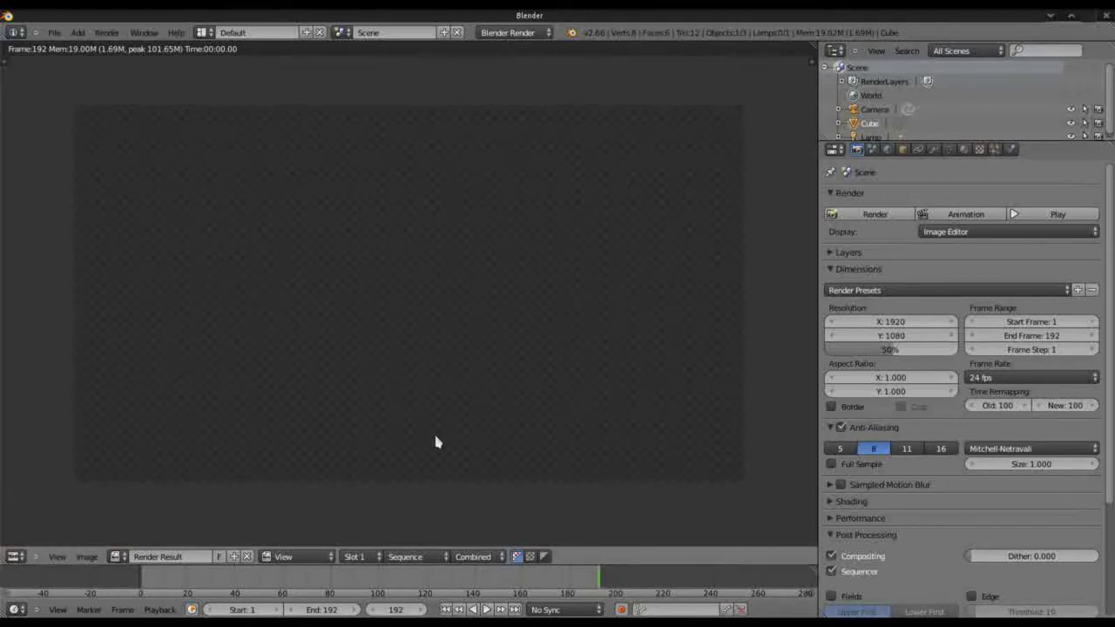
Switch to the Video Editing layout, enable Backwards in the movie strip's Filter settings, and check the frames near both ends of the strip
left_click(203, 32)
left_click(218, 165)
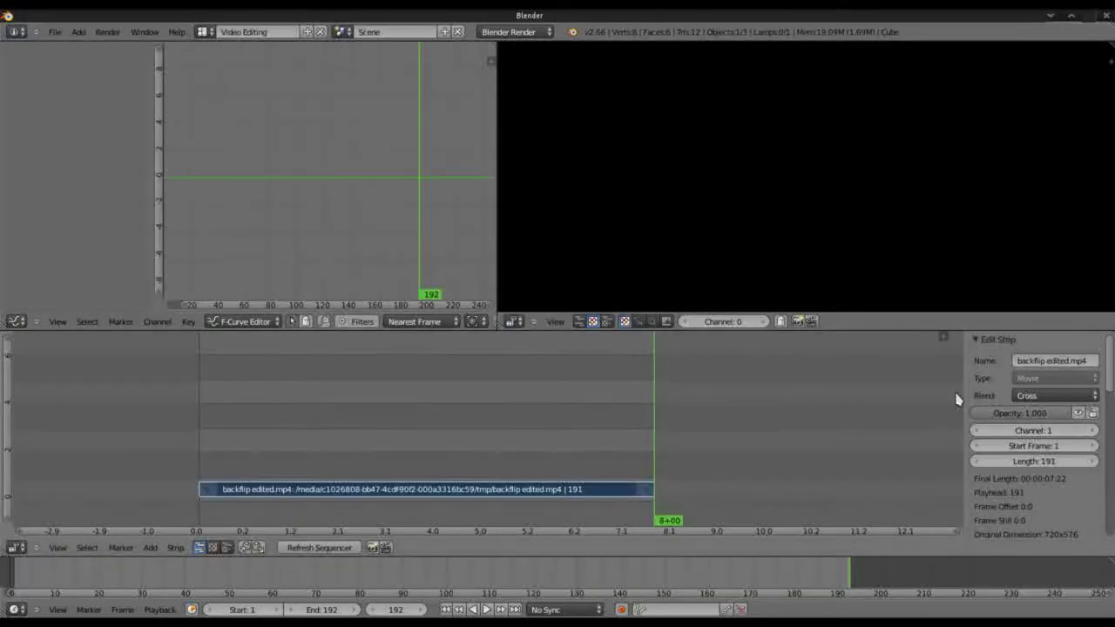
scroll(1110, 380, "down", 5)
scroll(1109, 380, "up", 5)
left_click_drag(1109, 379, 1110, 496)
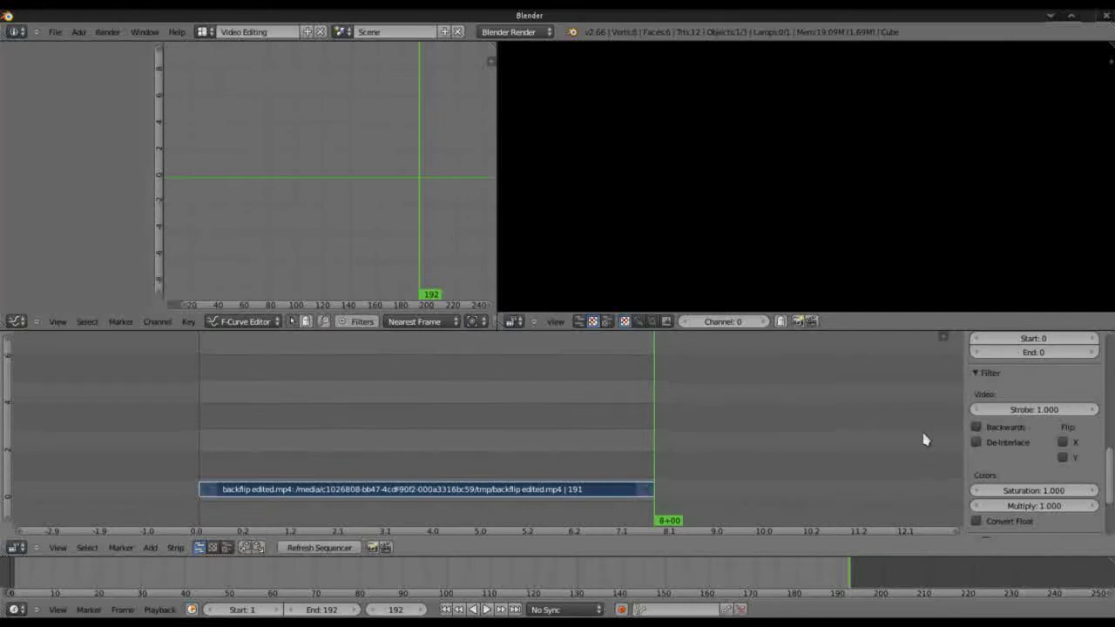
left_click(627, 420)
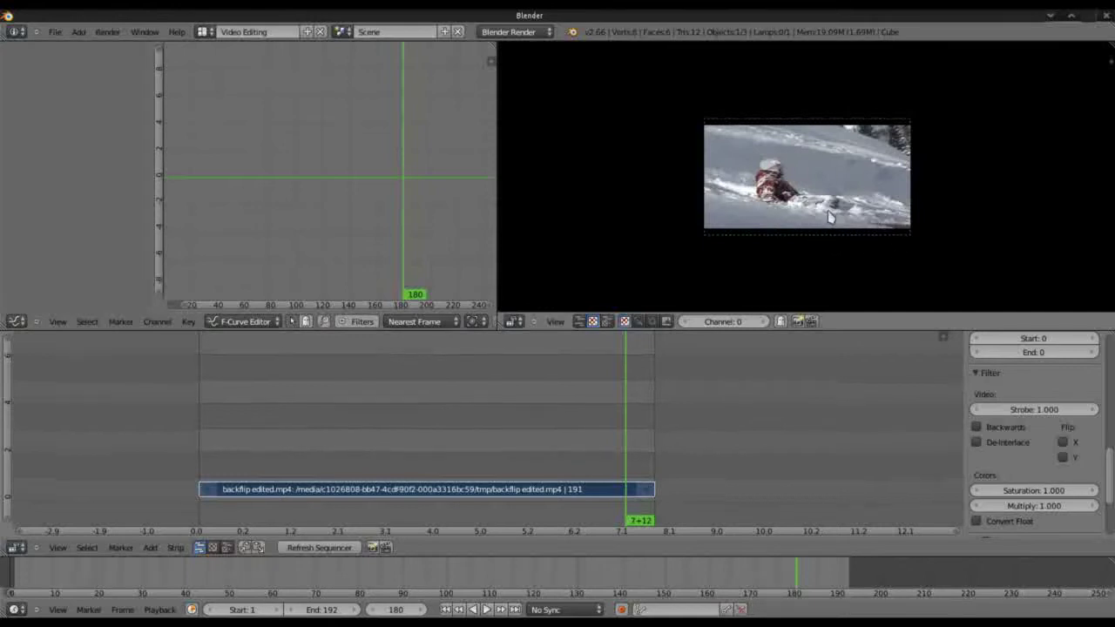
left_click(632, 404)
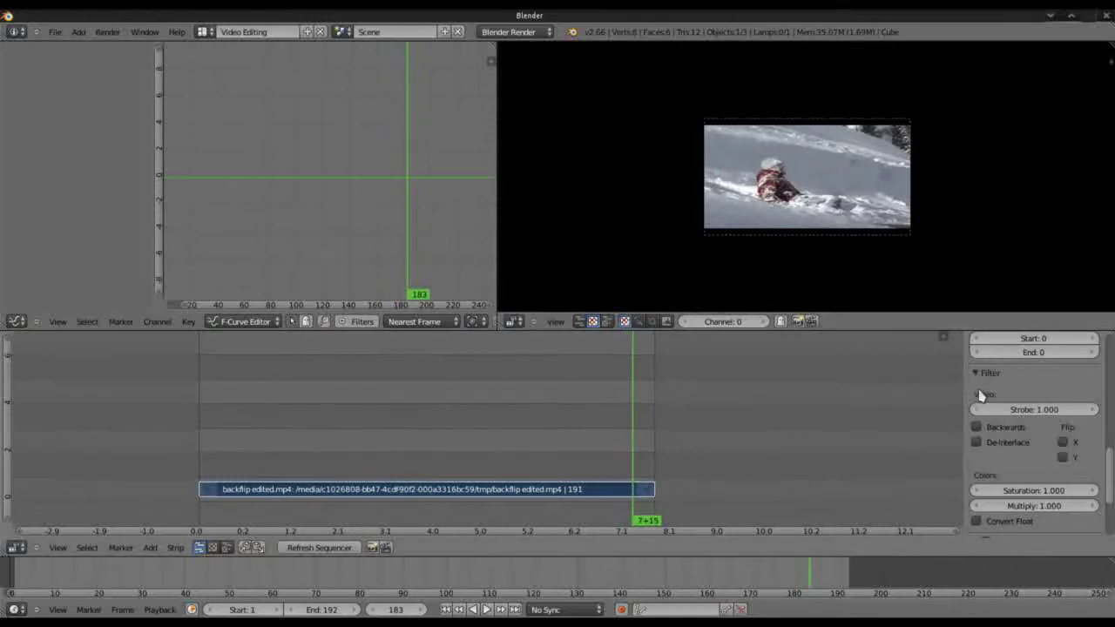
left_click(976, 427)
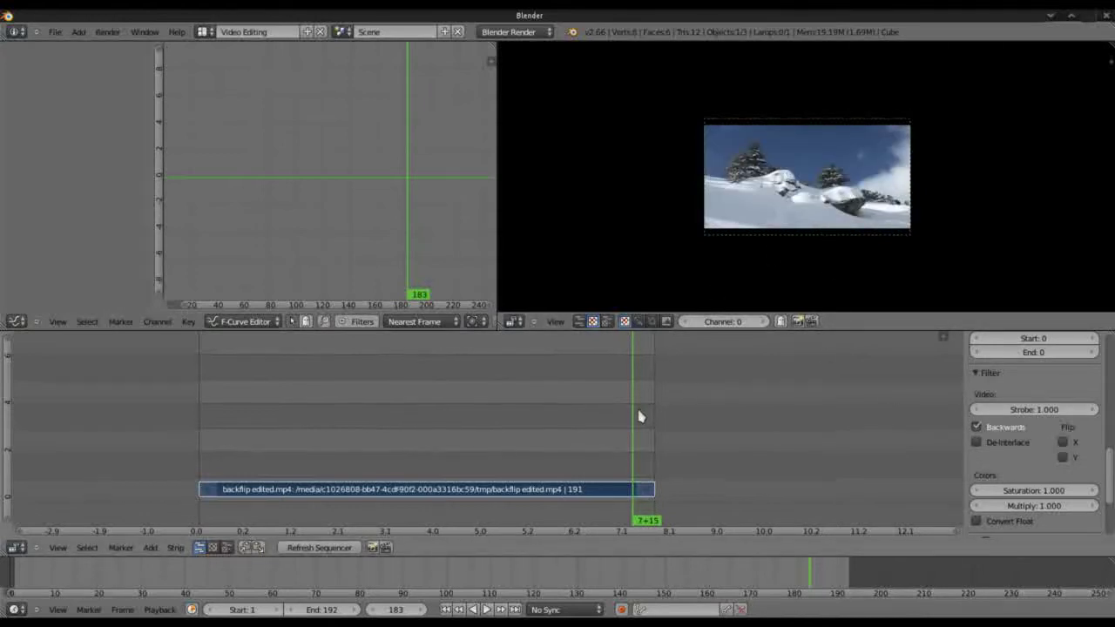
left_click_drag(638, 418, 649, 419)
left_click(202, 438)
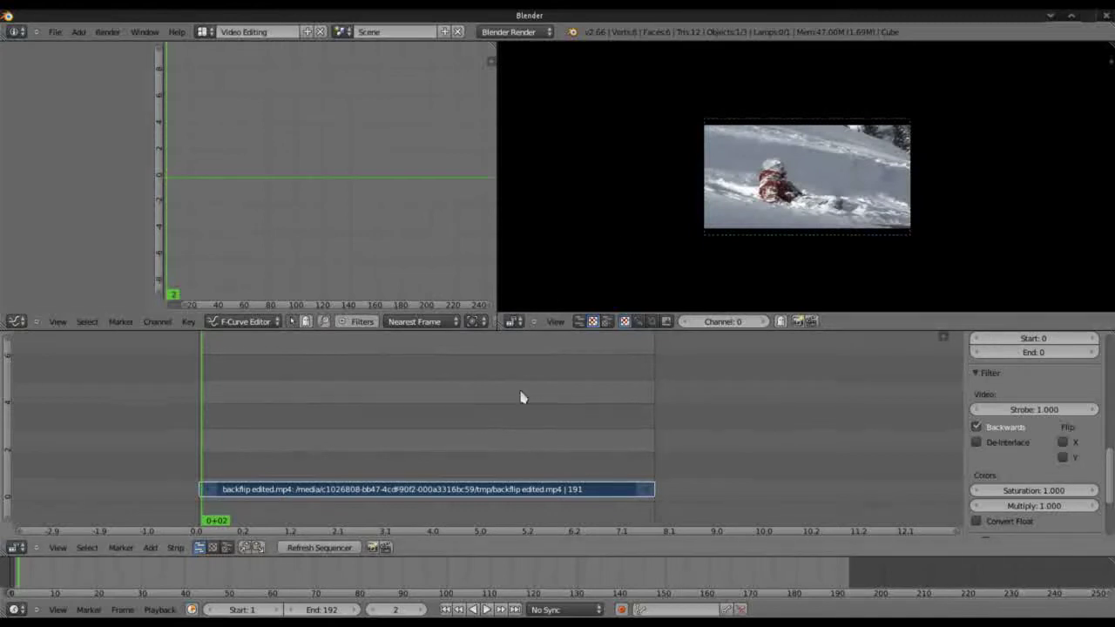
Return to the Default layout and render the animation with the reversed strip
left_click(206, 31)
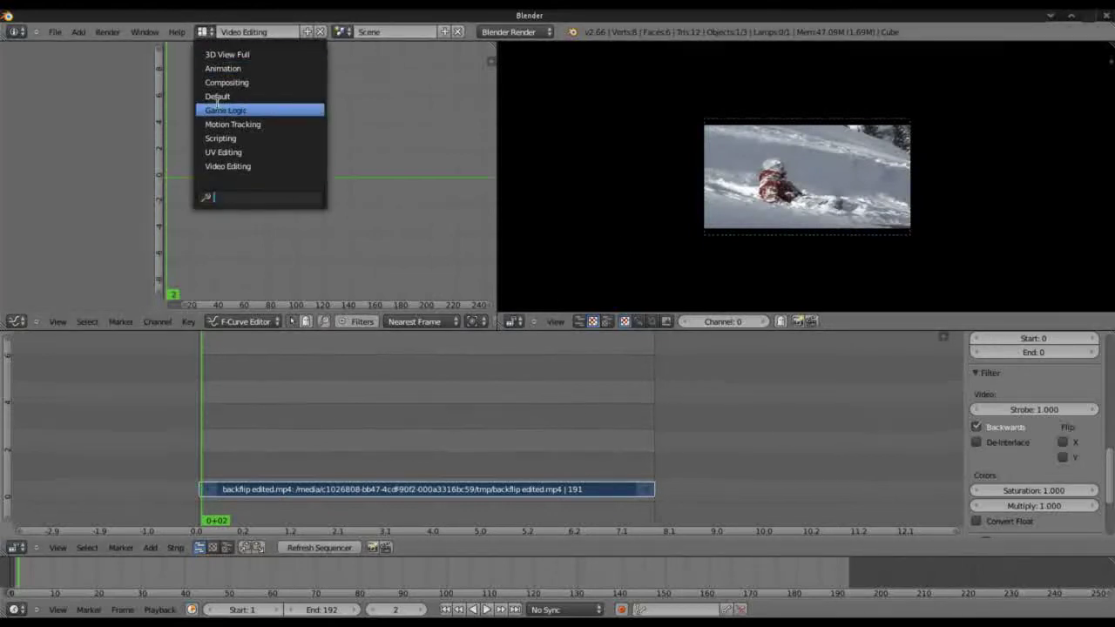
left_click(220, 96)
left_click(963, 215)
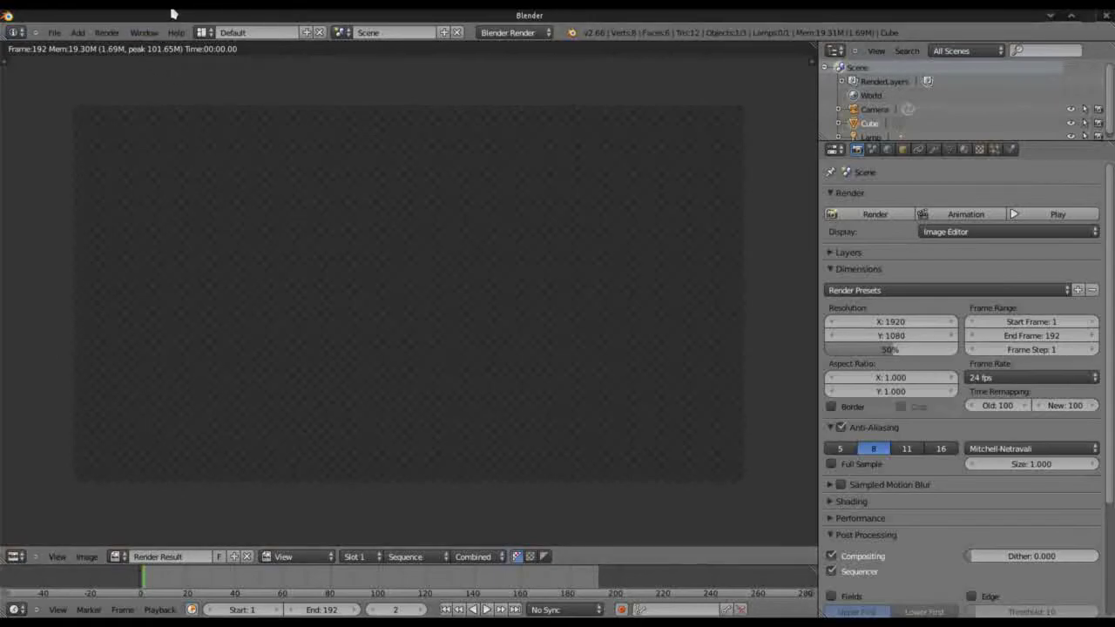
Switch to Kdenlive and delete the SHANEBACKFLIP.mp4 clip from the Video 1 track
left_click(428, 15)
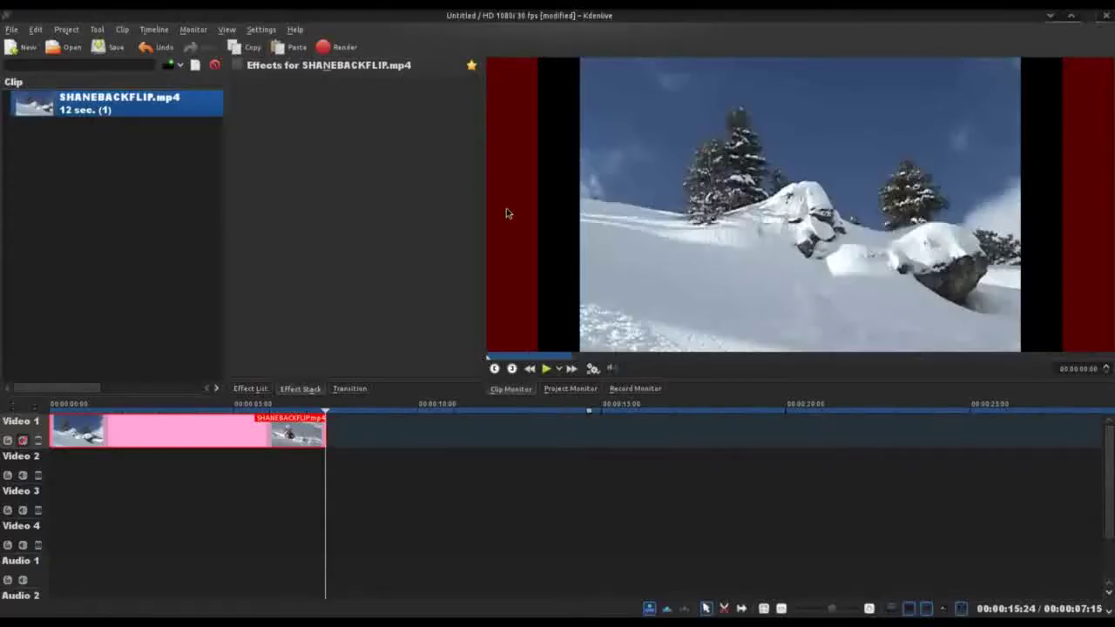
left_click(236, 425)
key("Delete")
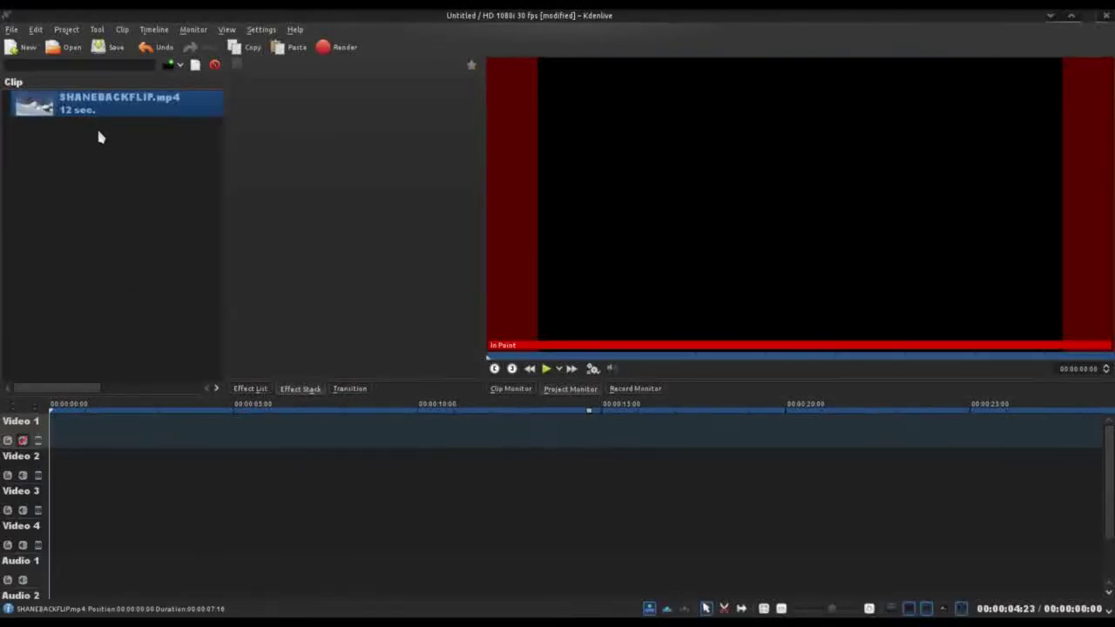
Add the rendered file backflip reversed0001-0192.avi to the project's clips
right_click(79, 204)
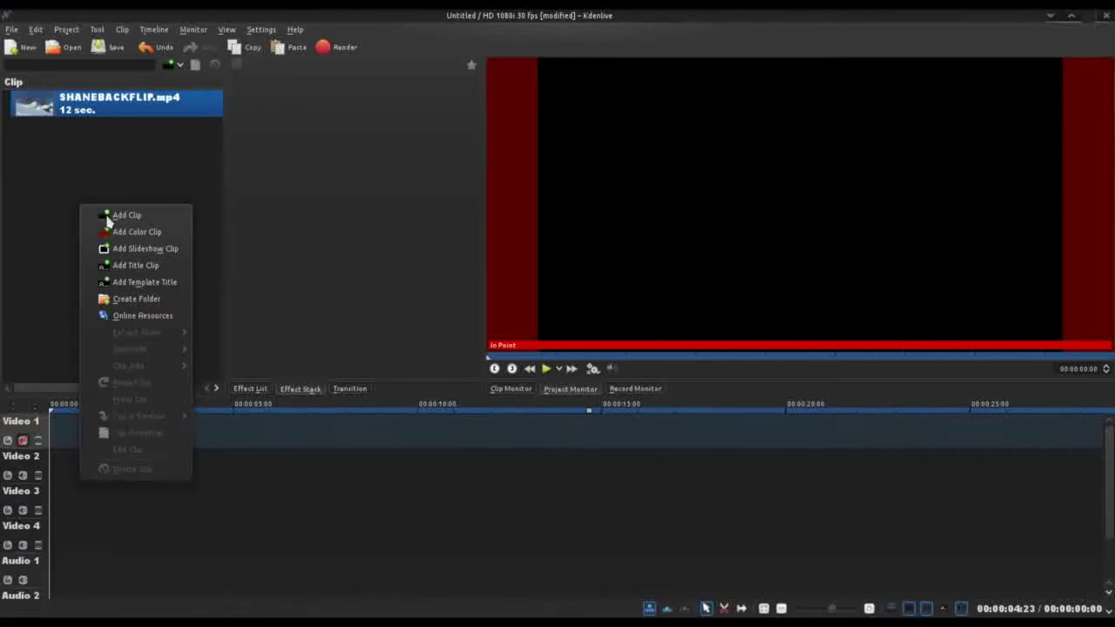
left_click(107, 218)
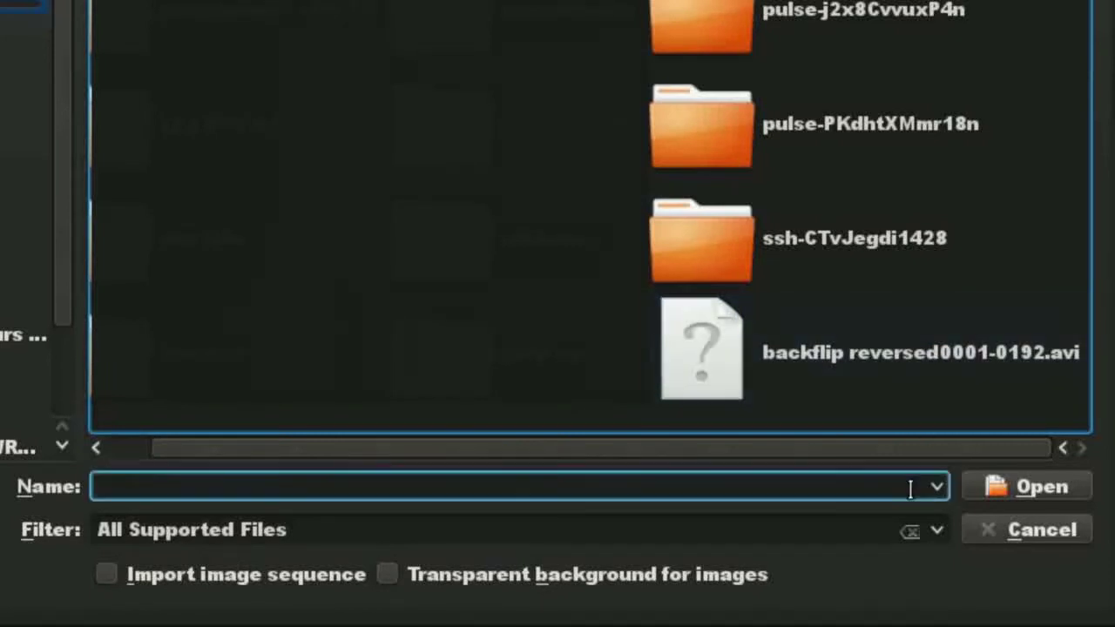
left_click(938, 531)
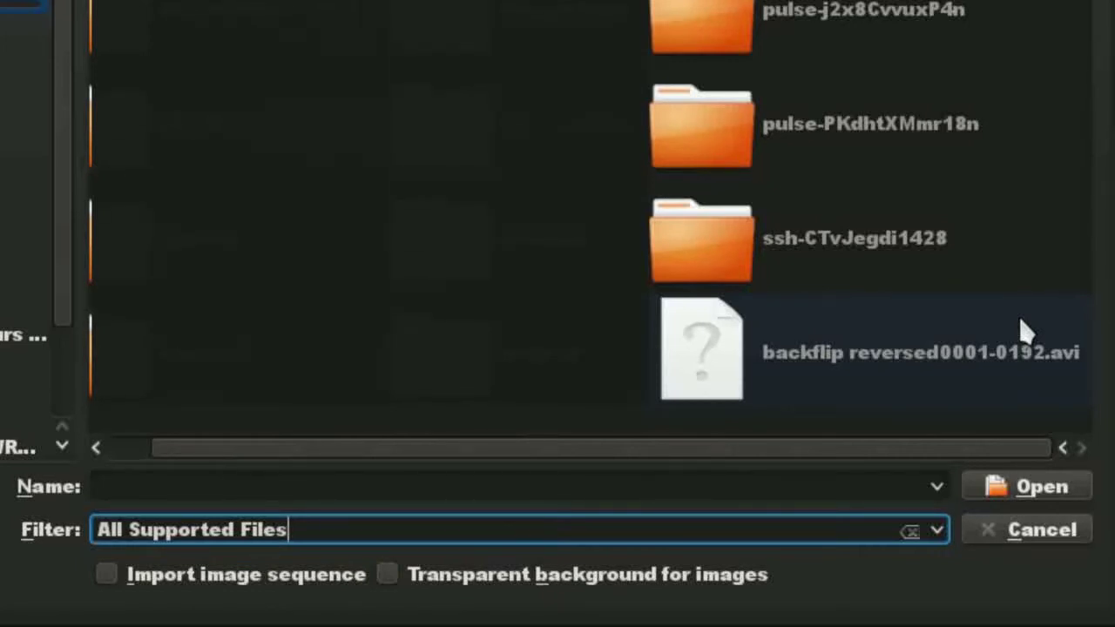
double_click(978, 360)
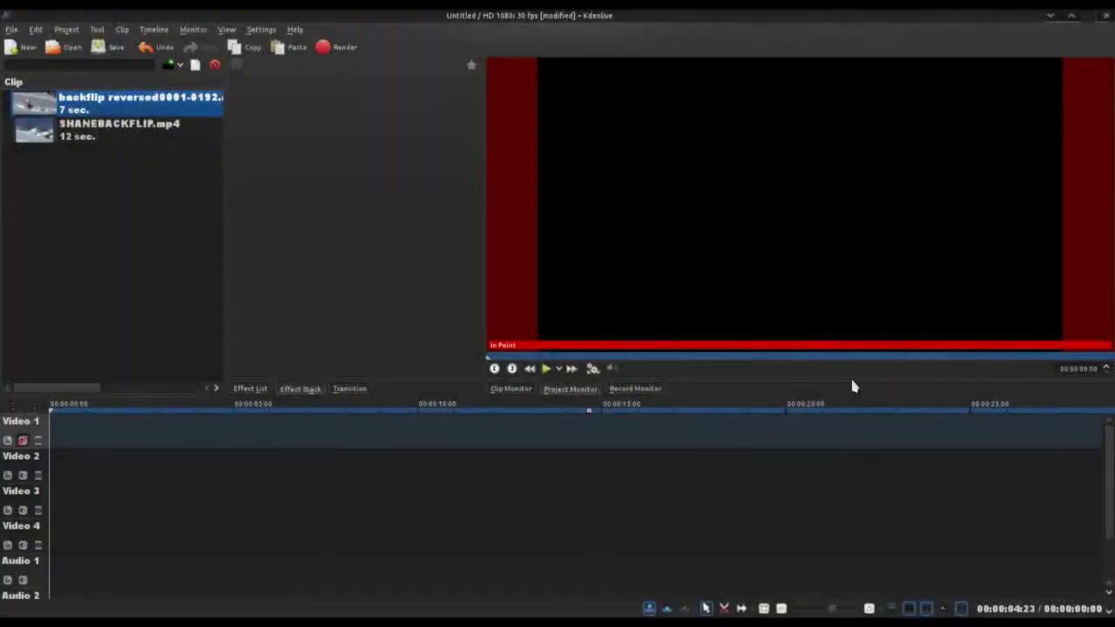
Place the reversed backflip clip at the start of the Video 1 track and play it from the beginning
left_click_drag(122, 109, 78, 433)
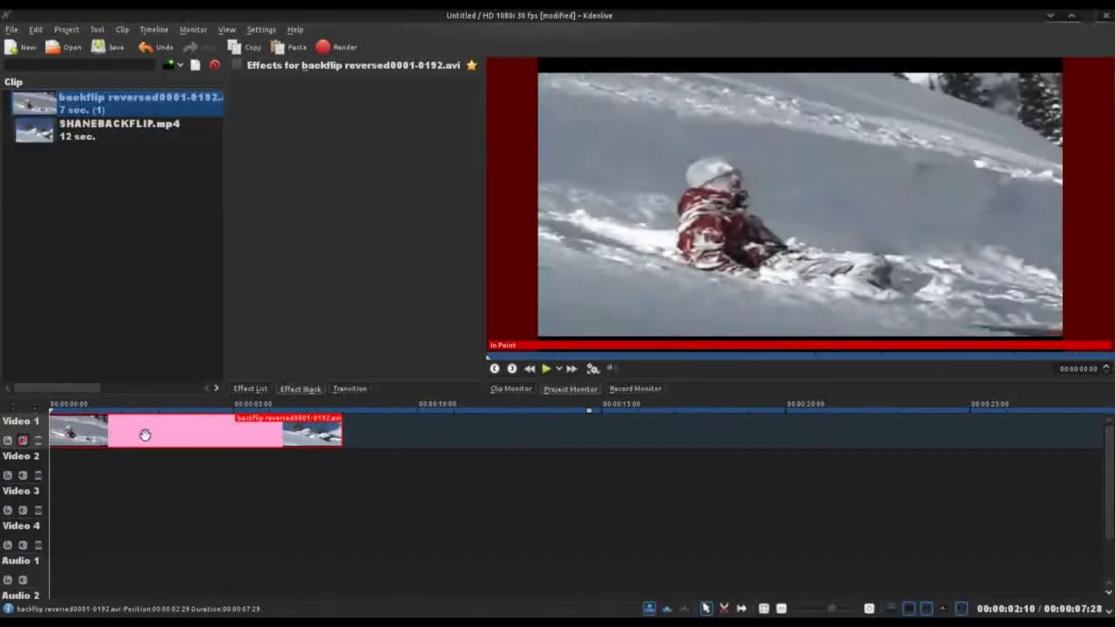
left_click(256, 407)
key("Home")
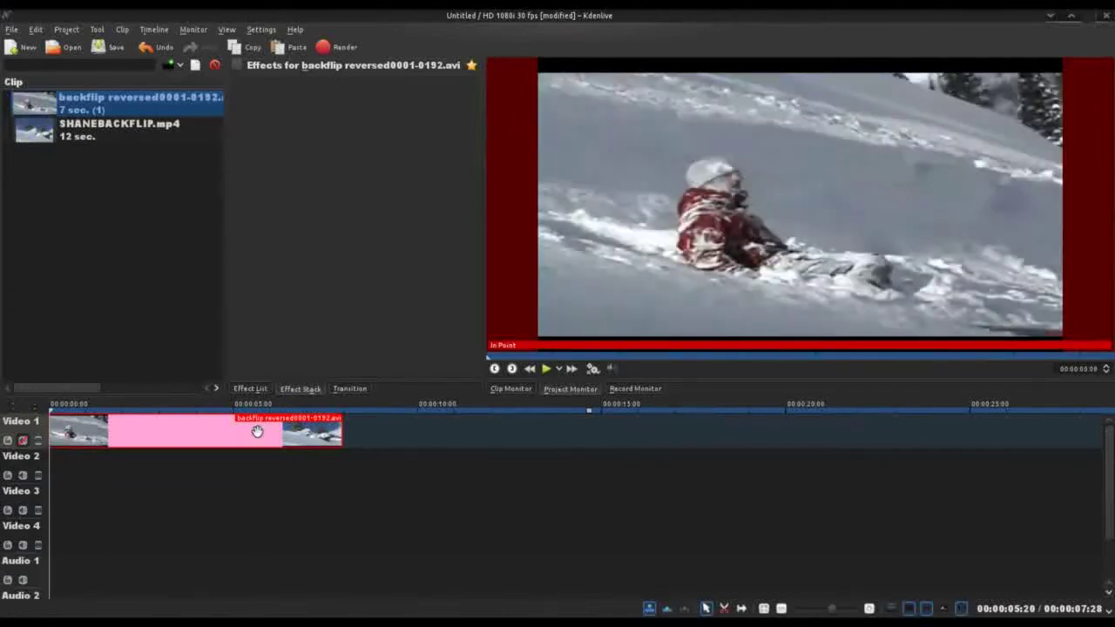
left_click(547, 369)
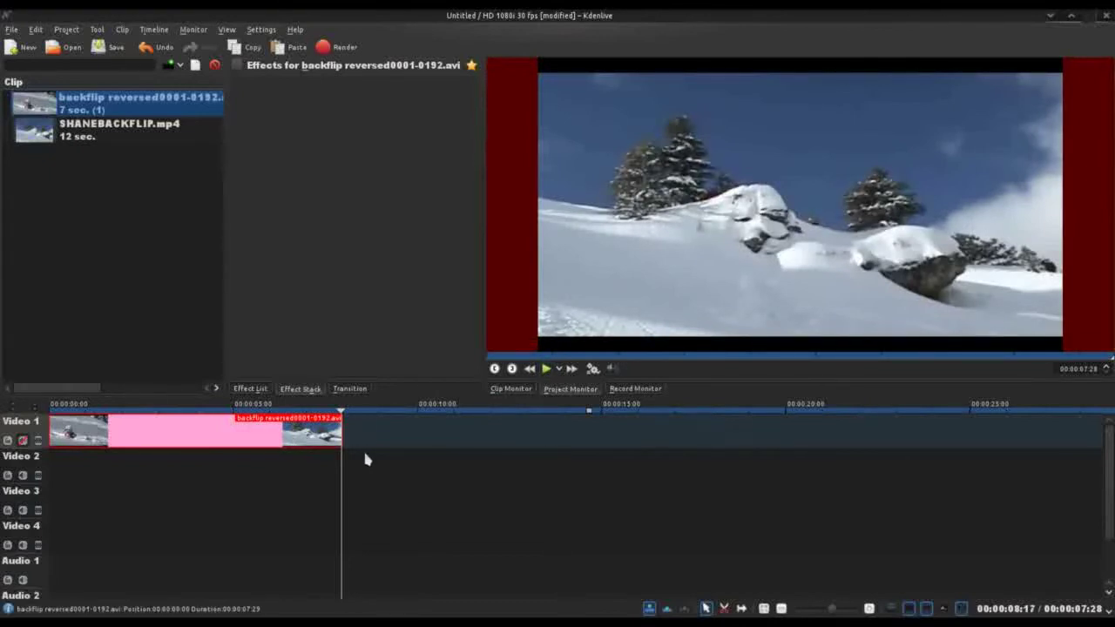
Add the Speed motion effect to the reversed clip on the timeline and set its speed to 300%
right_click(305, 431)
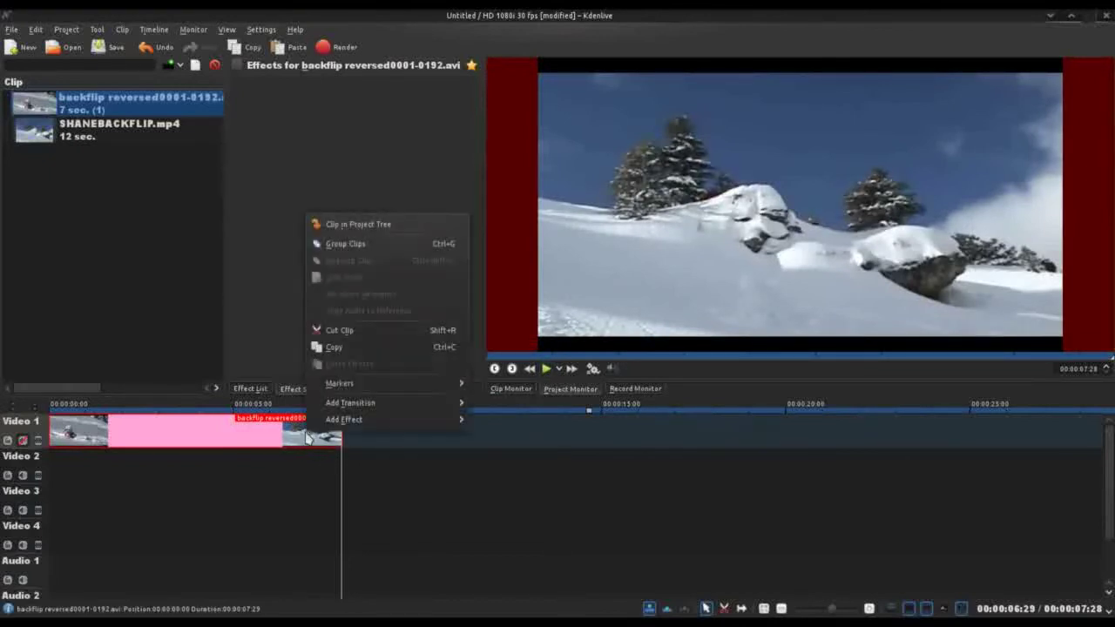
mouse_move(453, 419)
mouse_move(489, 424)
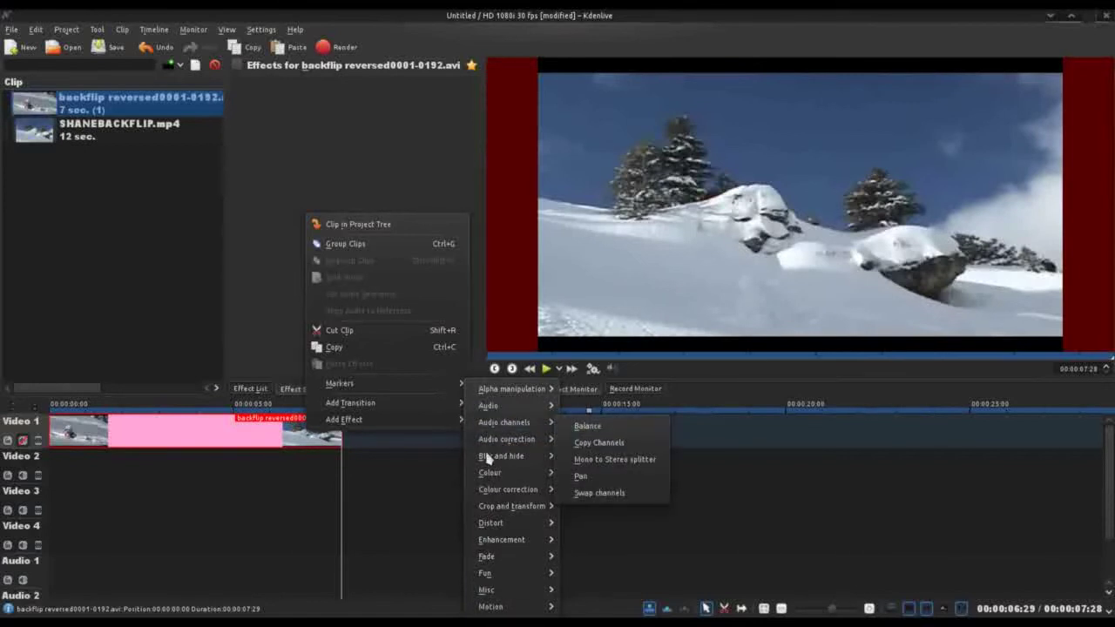
mouse_move(483, 607)
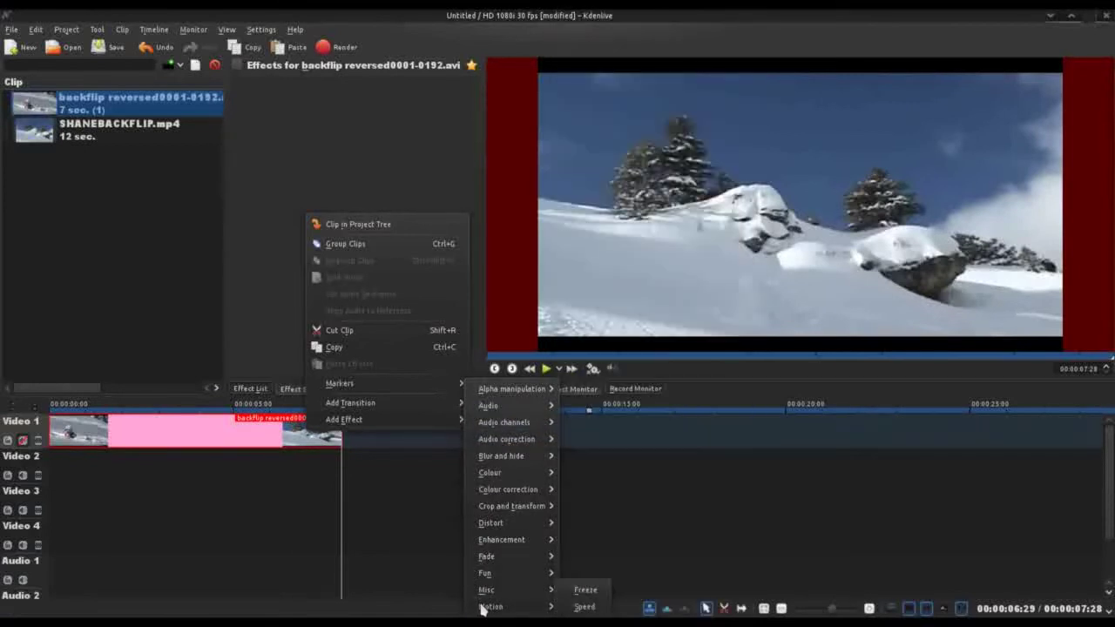
left_click(582, 606)
left_click(477, 102)
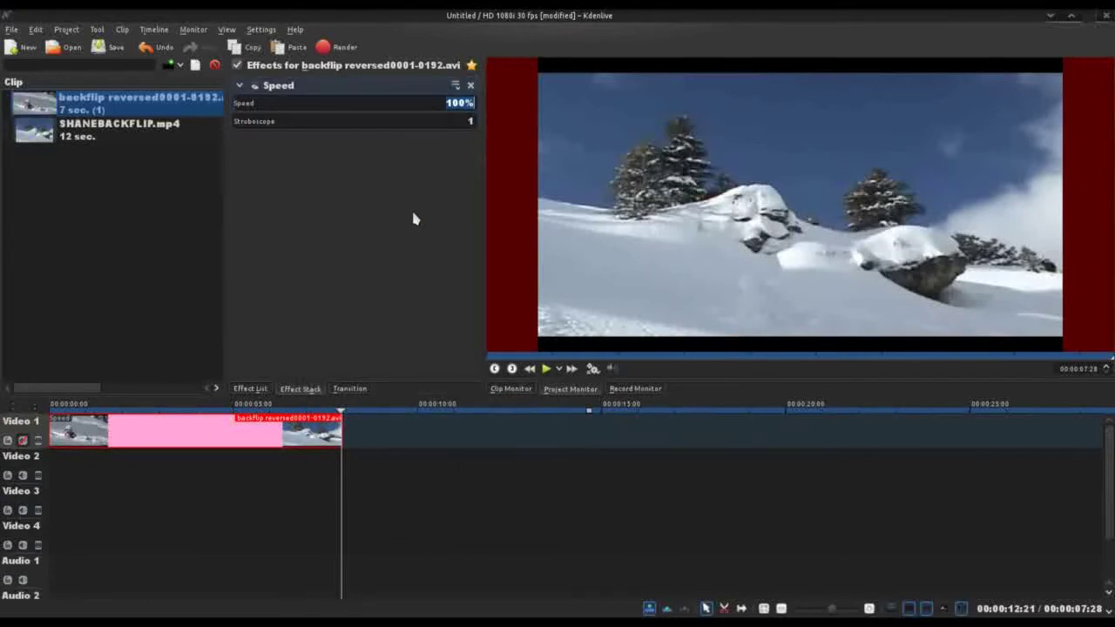
type("300")
key("Return")
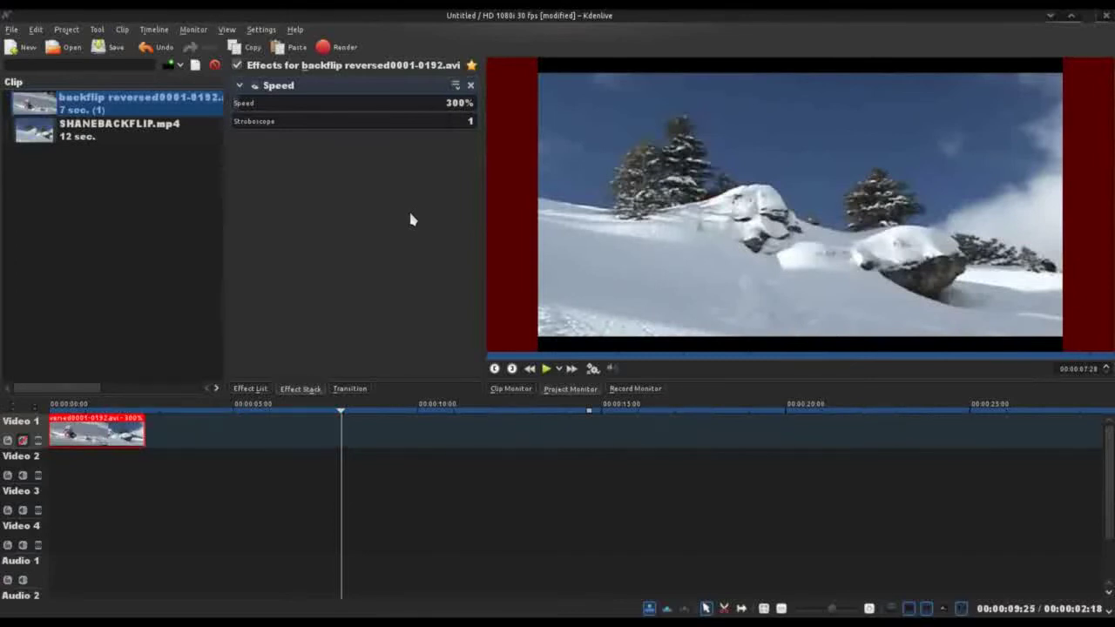
Play the sped-up clip in the project monitor from the start of the timeline
key("End")
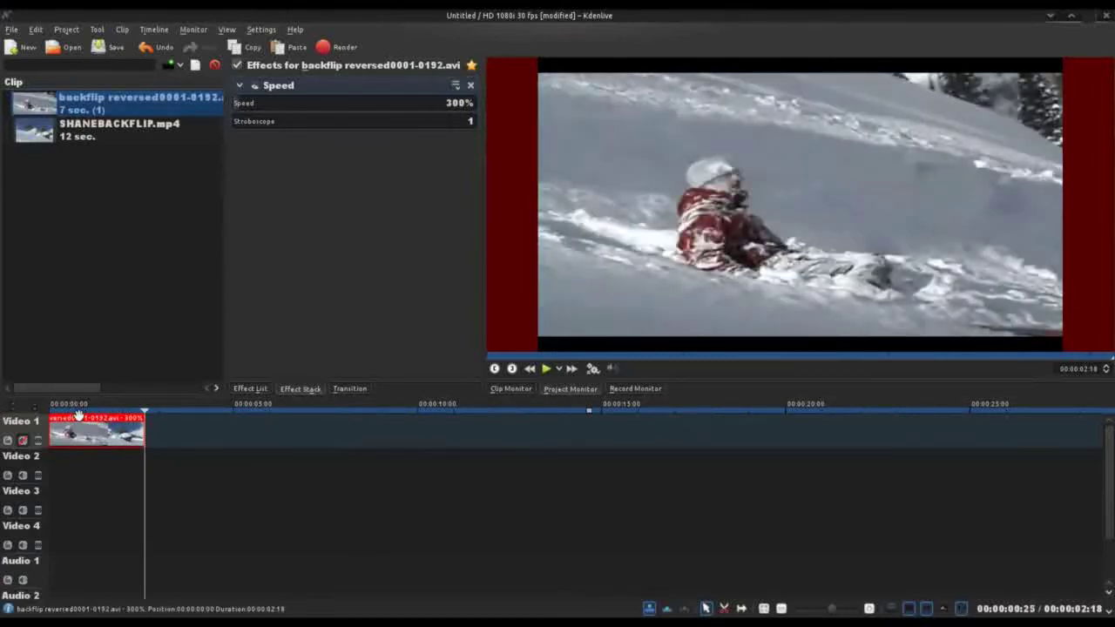
left_click(62, 415)
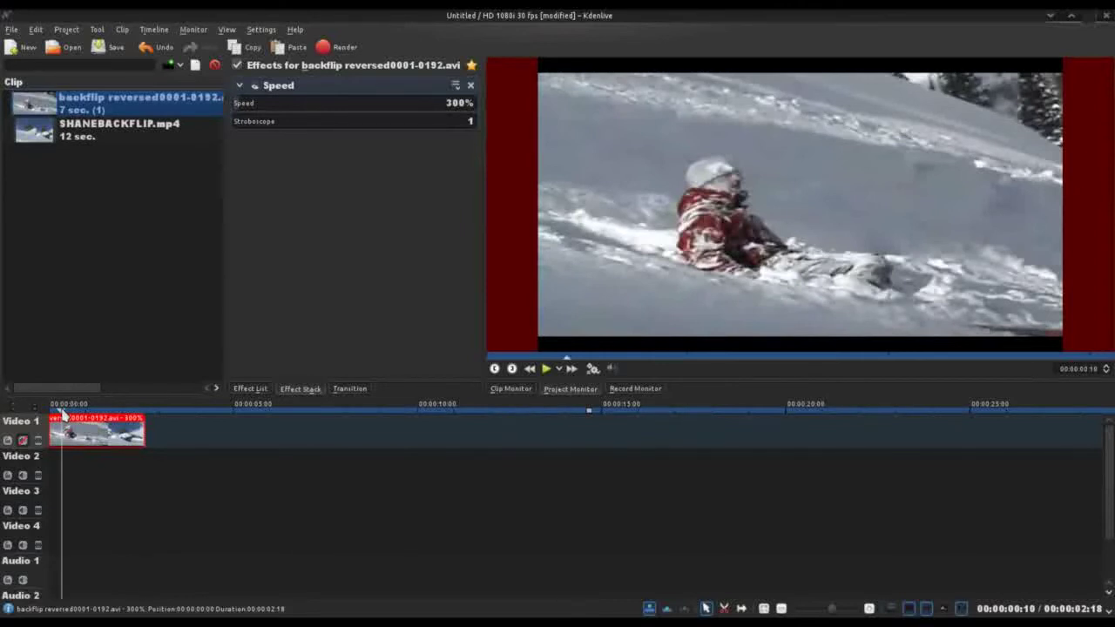
left_click(53, 416)
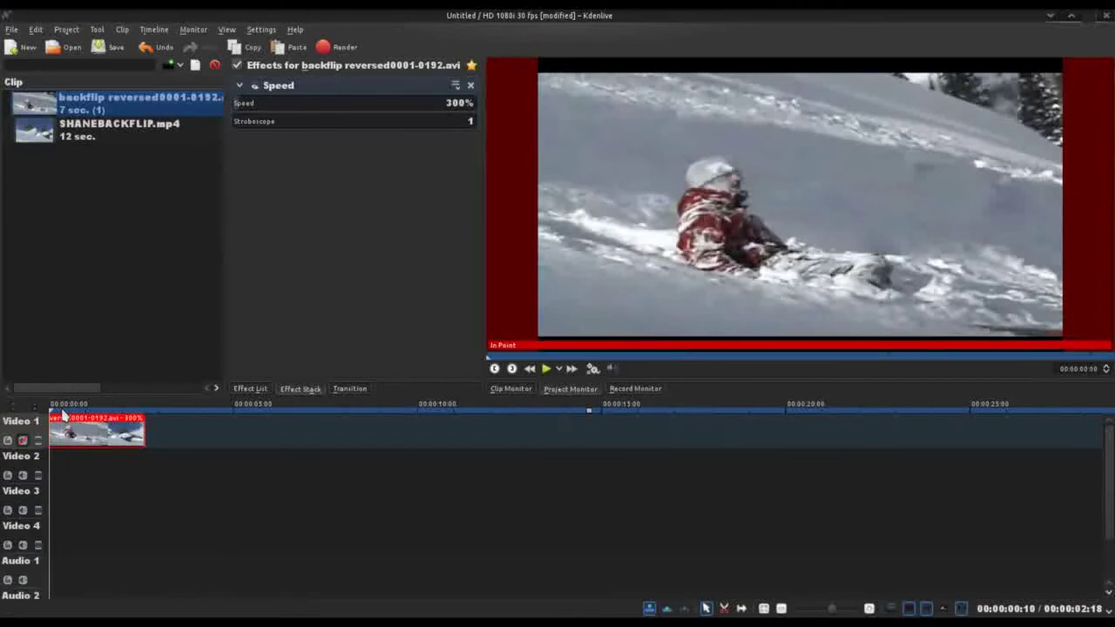
left_click(545, 369)
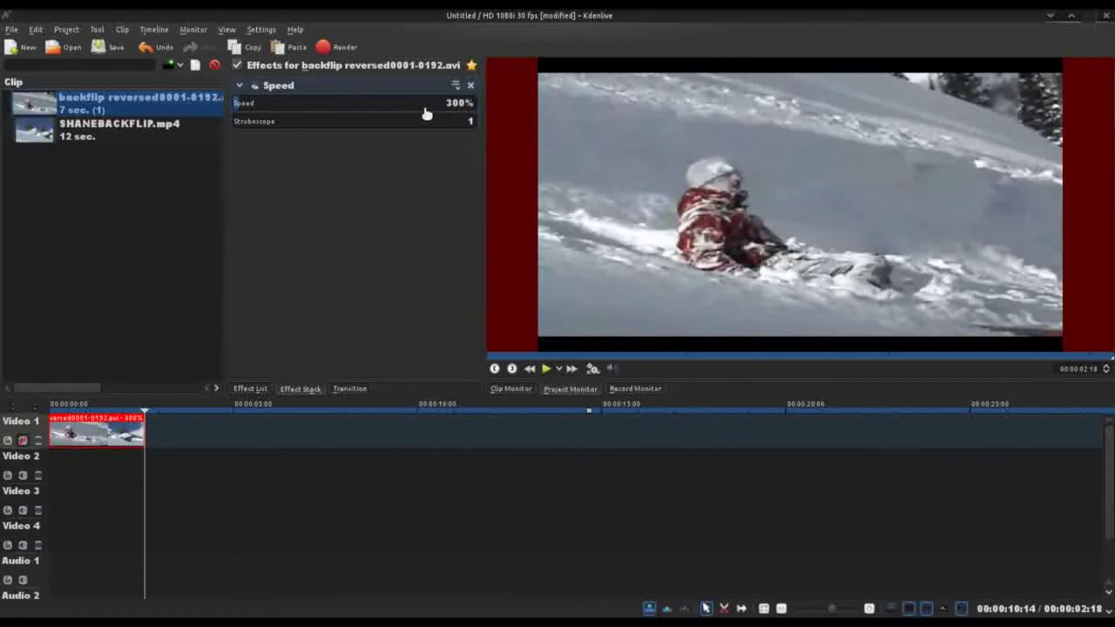
Set the Speed effect to 50% and play the slowed-down clip
left_click(460, 103)
type("50")
key("Return")
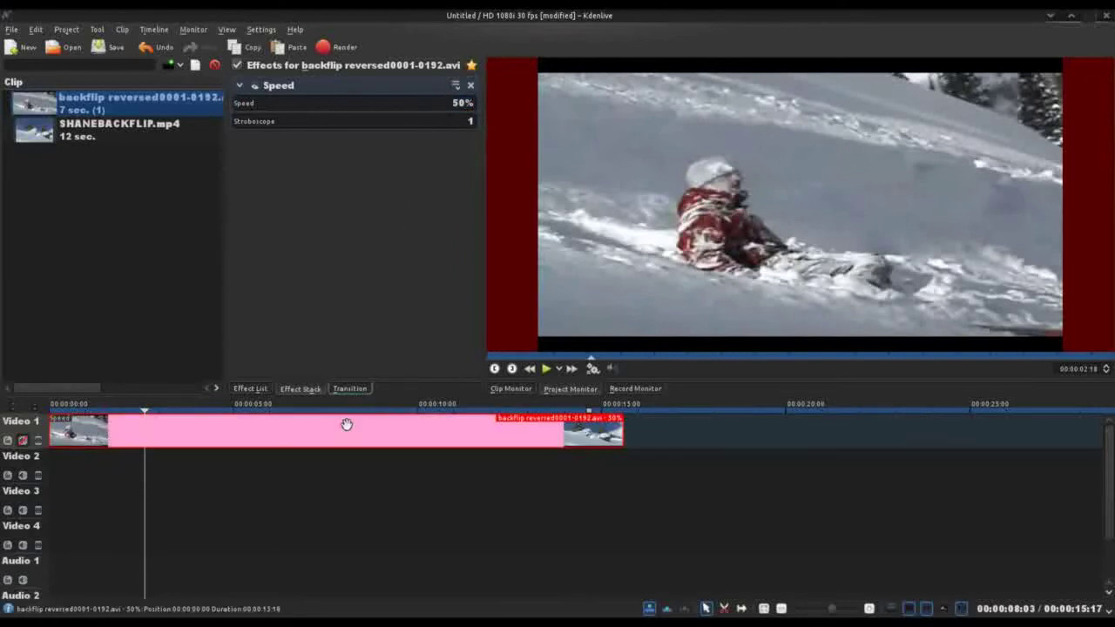
left_click(546, 369)
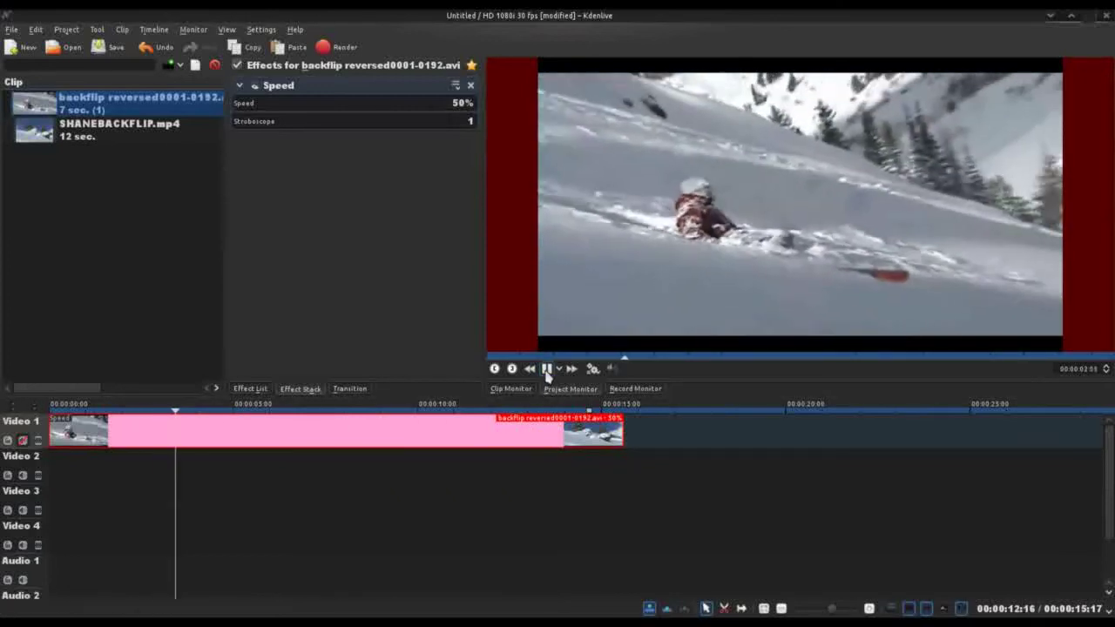